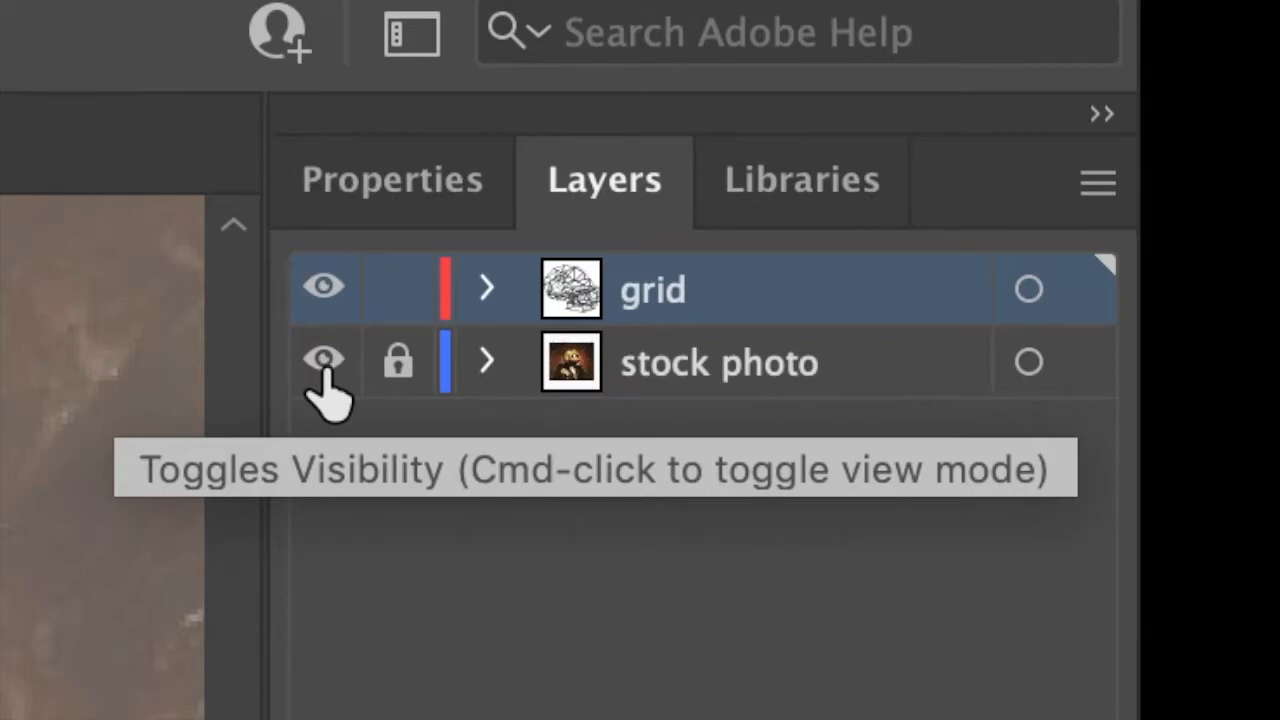
- Hide the stock photo layer to view the triangle grid alone, and show the photo again
{"action": "left_click", "coordinate": [323, 360]}
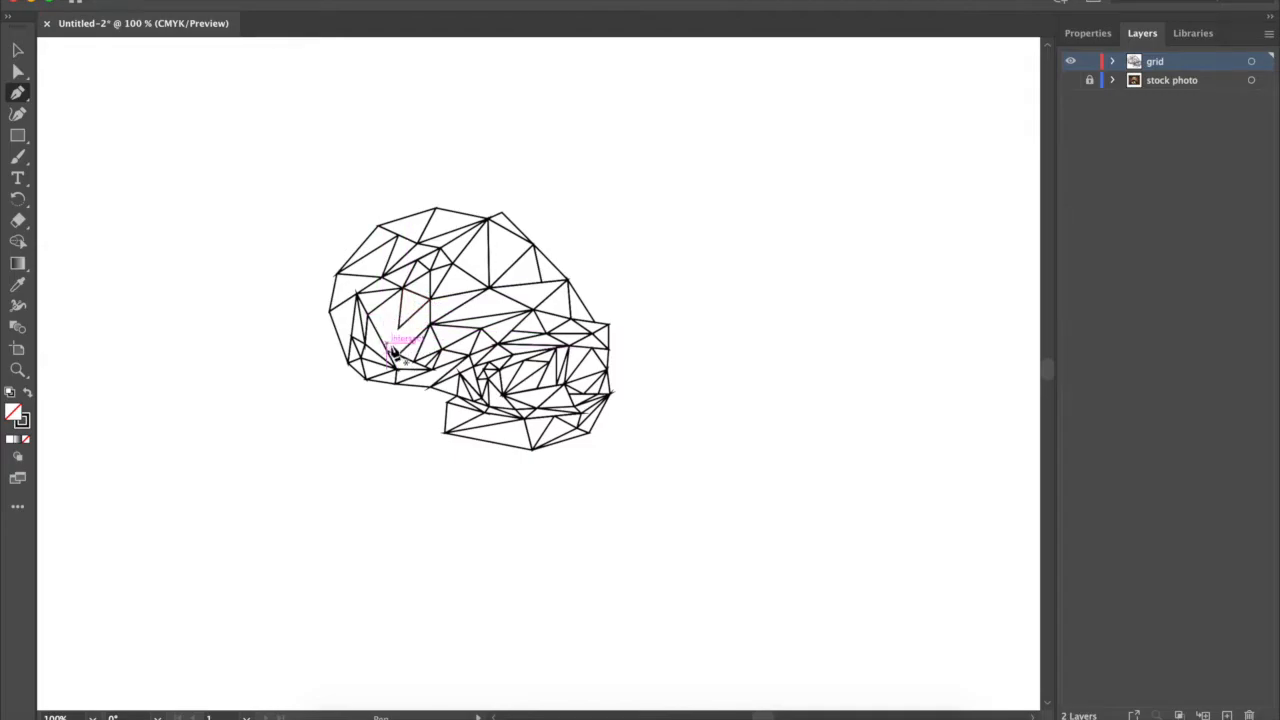
{"action": "left_click", "coordinate": [1070, 80]}
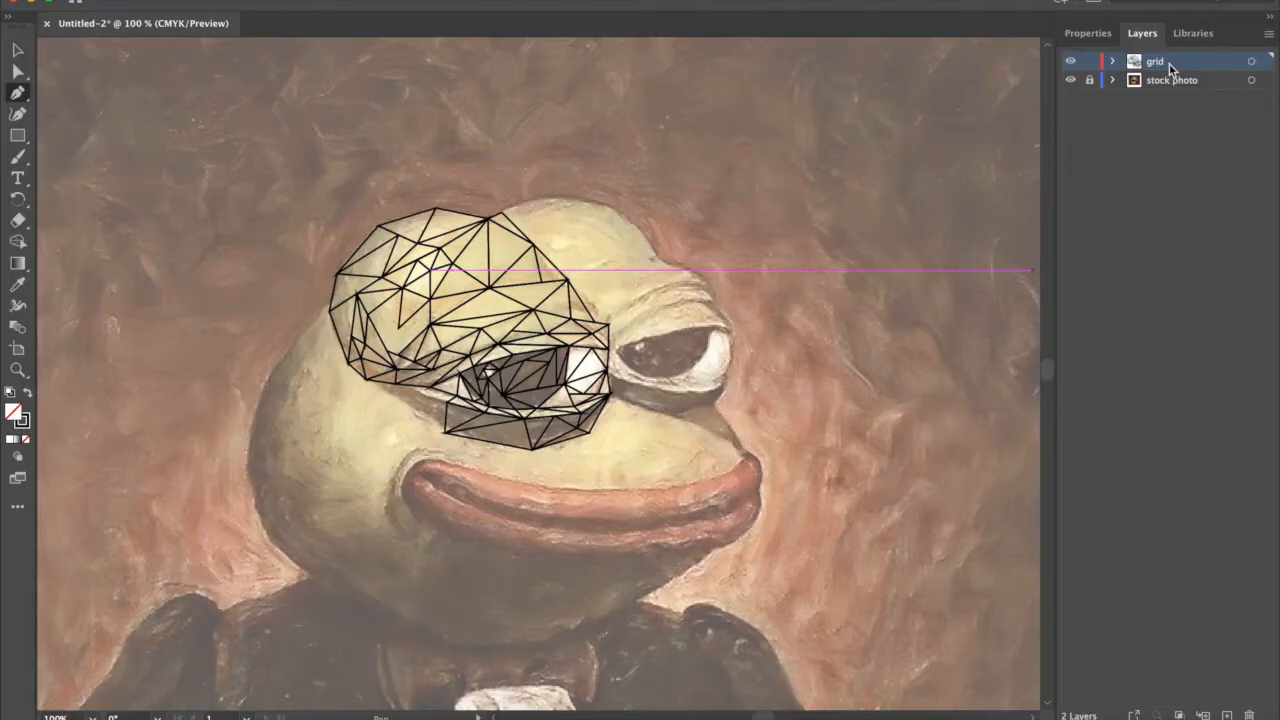
- Duplicate the grid layer and set the copy's options to the name "color" with Cyan as its layer color
{"action": "left_click_drag", "start_coordinate": [1169, 63], "coordinate": [1227, 717]}
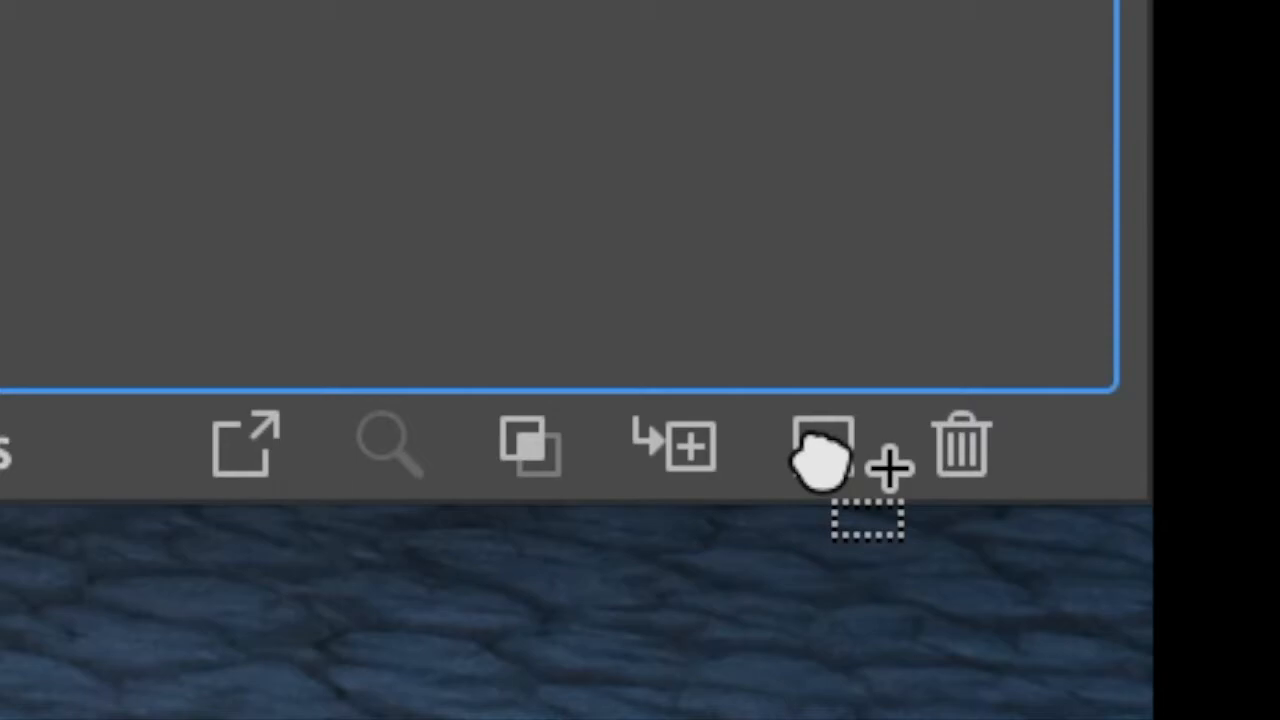
{"action": "left_click_drag", "start_coordinate": [822, 460], "coordinate": [822, 460]}
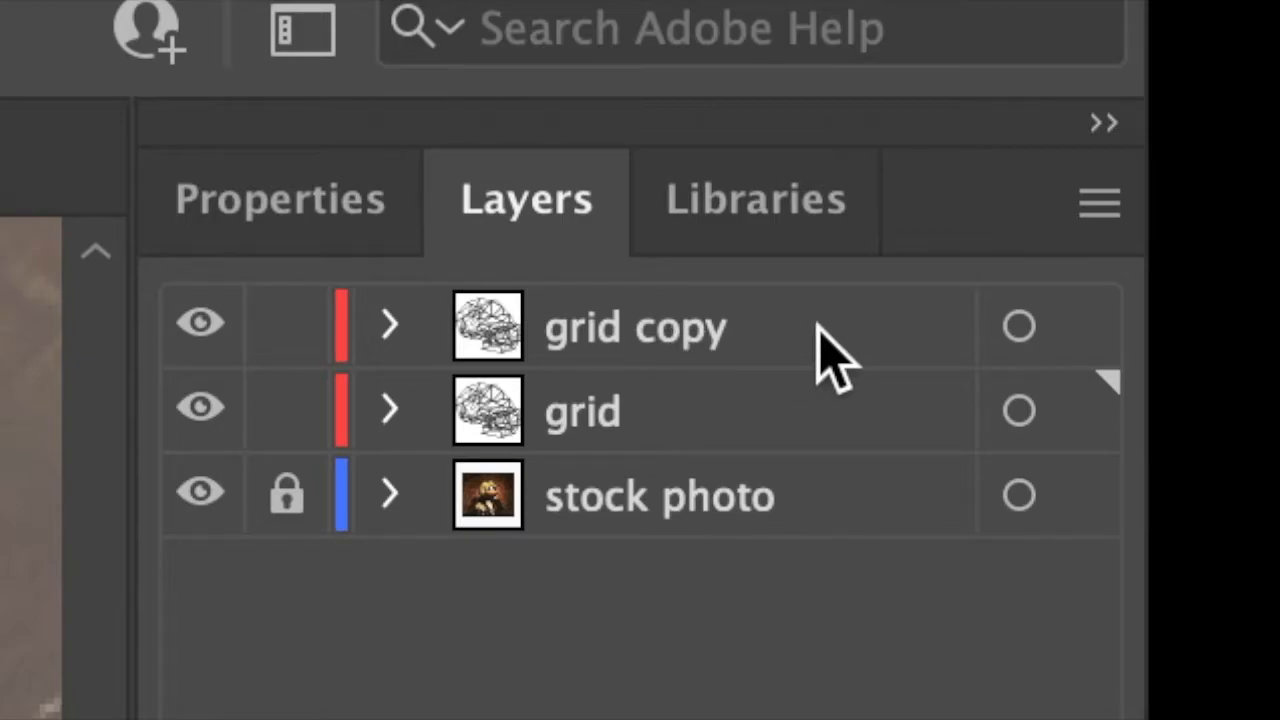
{"action": "left_click", "coordinate": [818, 333]}
{"action": "double_click", "coordinate": [818, 330]}
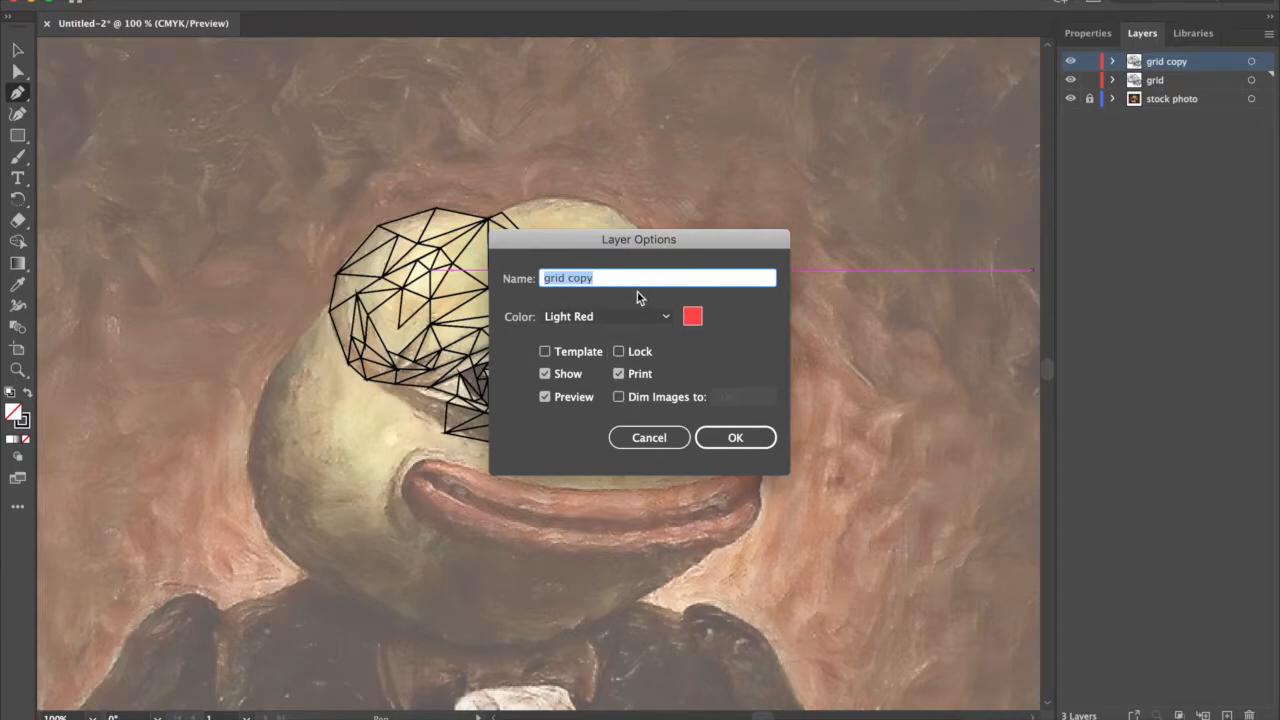
{"action": "type", "text": "color"}
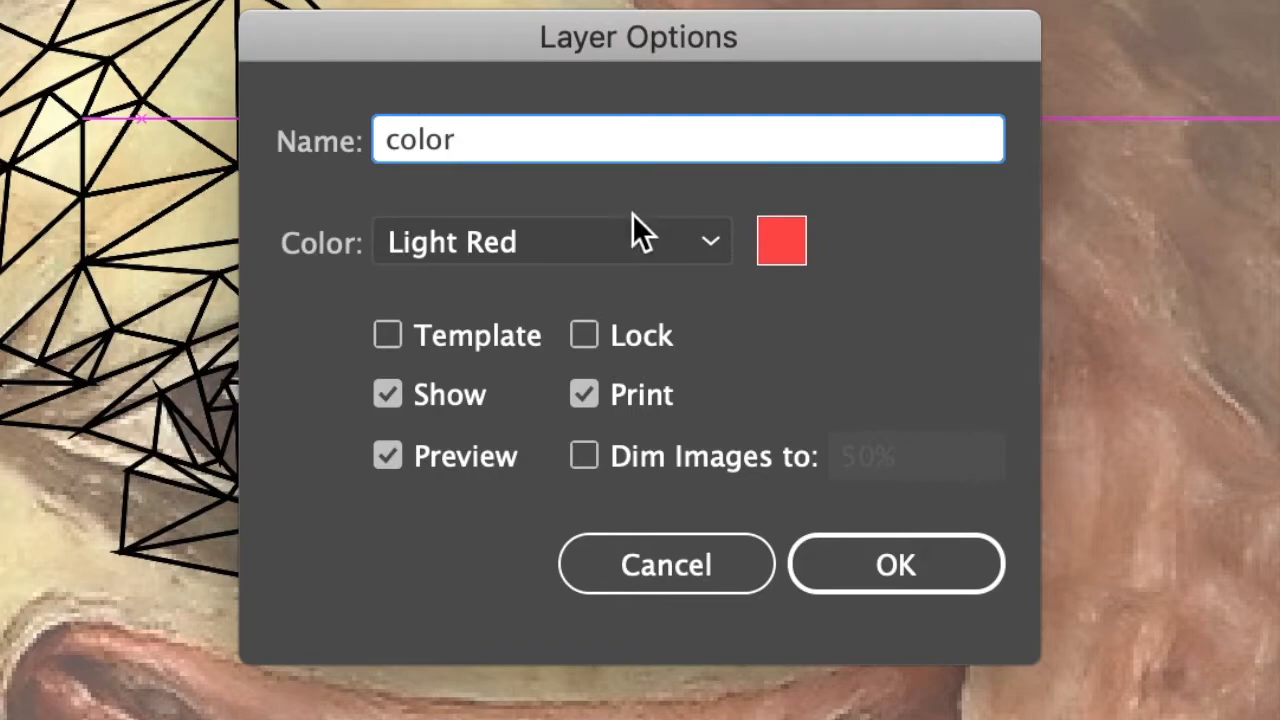
{"action": "left_click", "coordinate": [695, 240]}
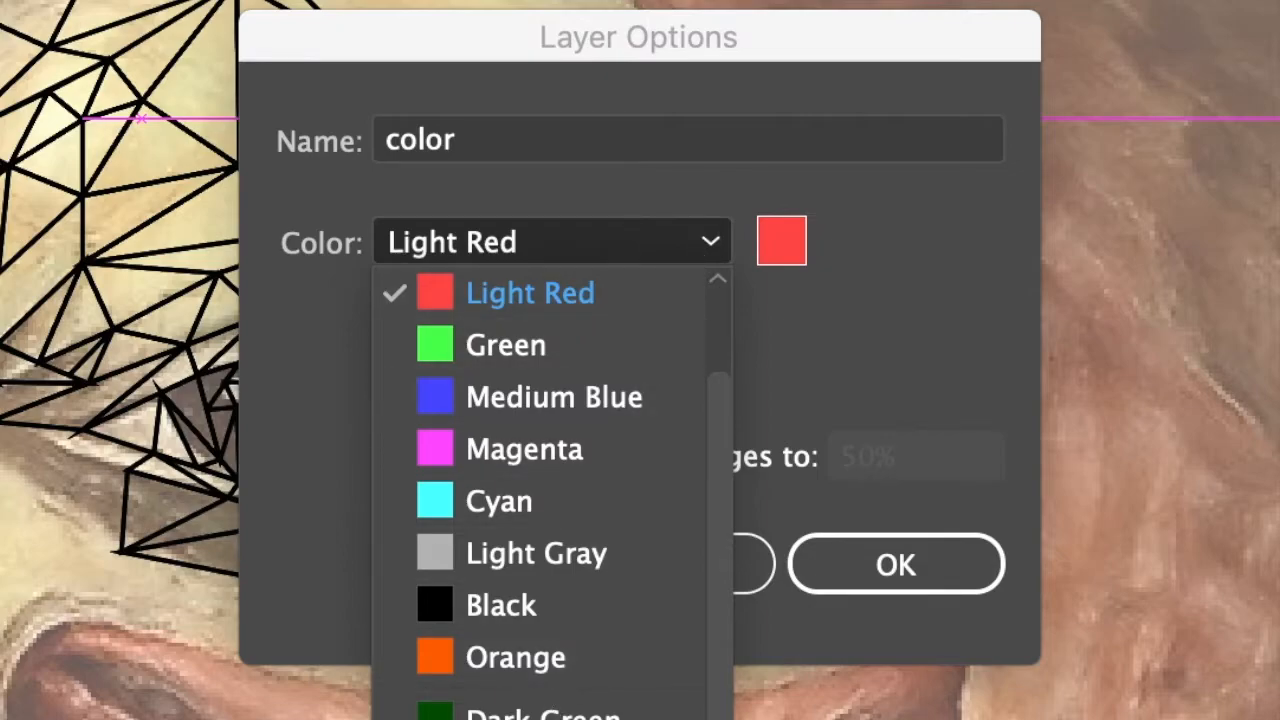
{"action": "left_click", "coordinate": [506, 500]}
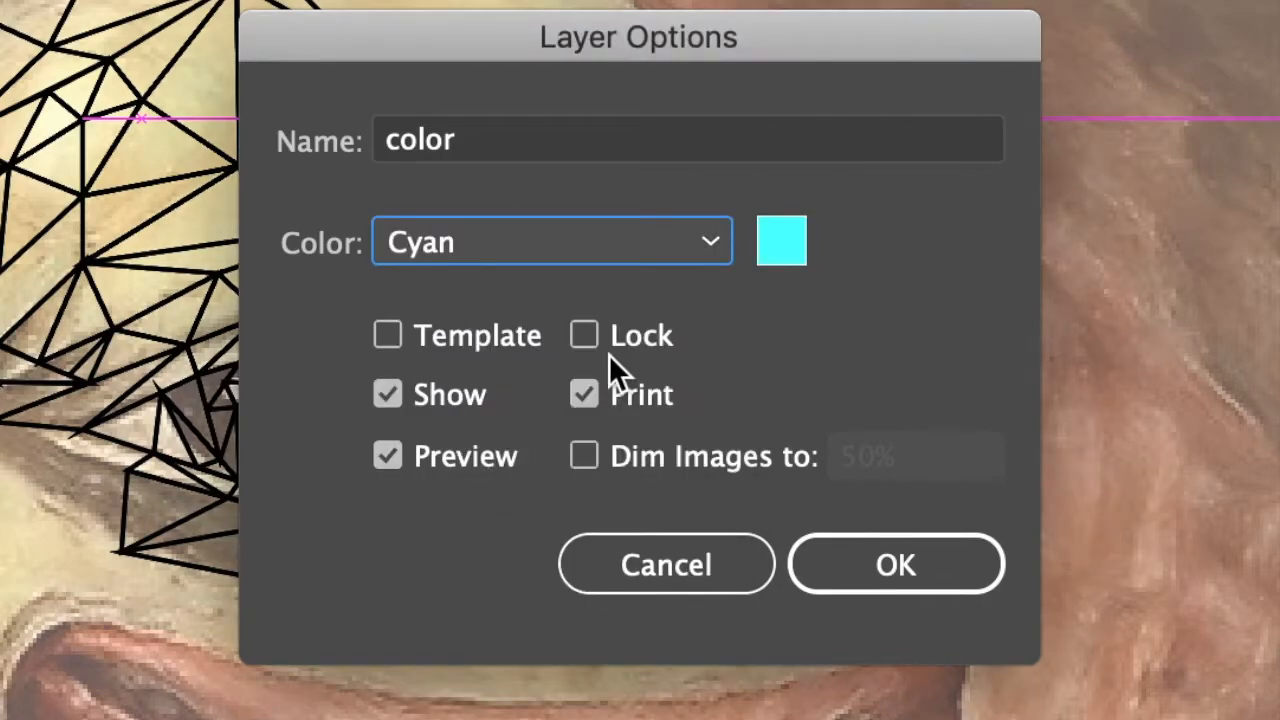
{"action": "left_click", "coordinate": [903, 561]}
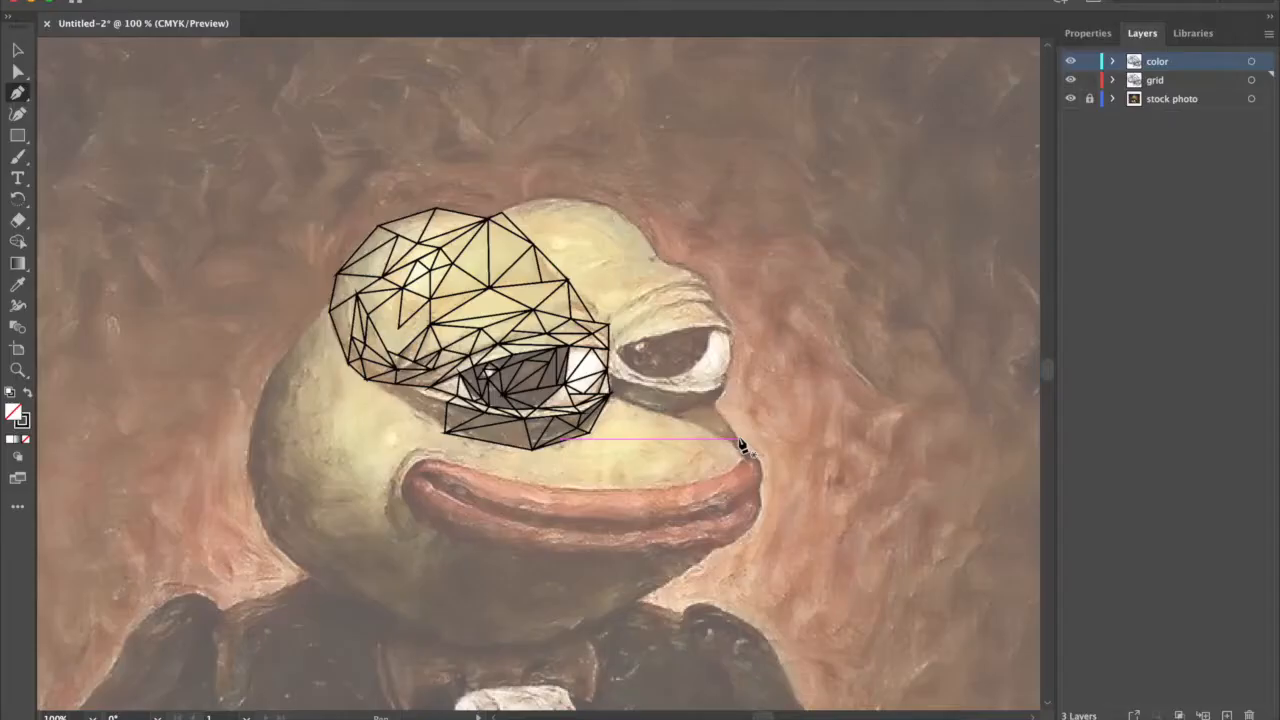
- Lock and hide the original grid layer, leaving the color layer active
{"action": "left_click", "coordinate": [1168, 81]}
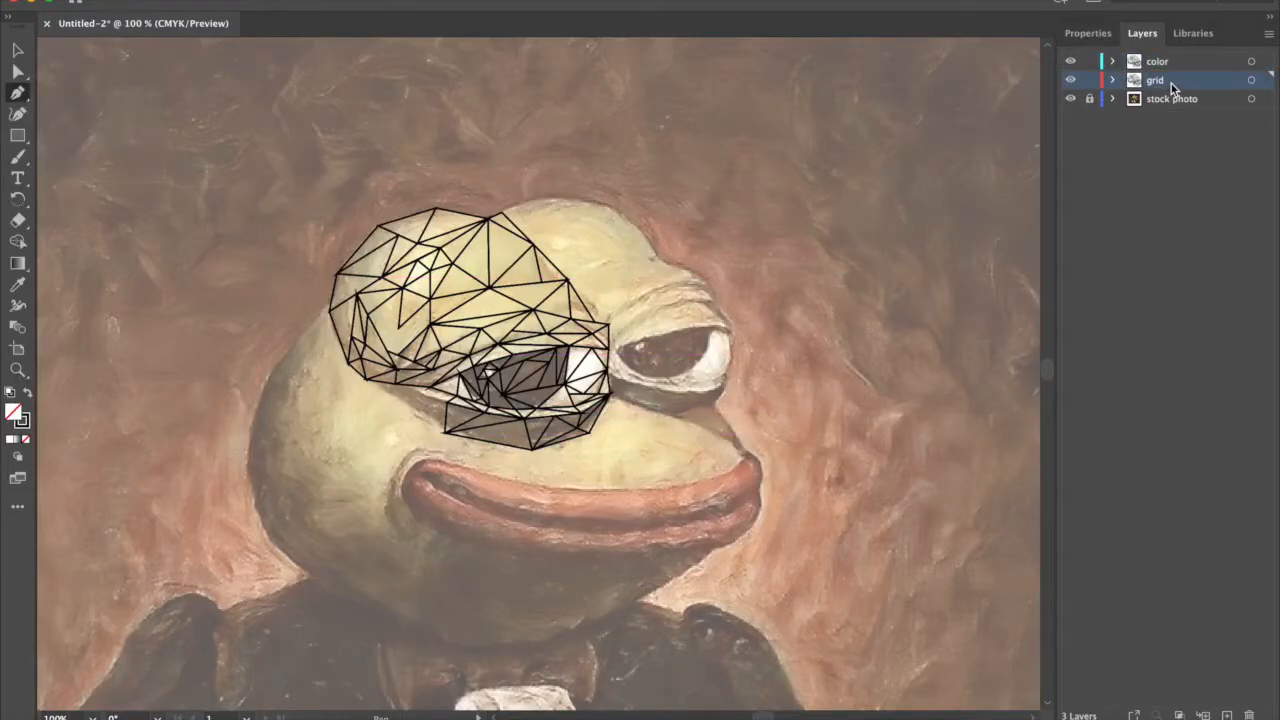
{"action": "left_click", "coordinate": [1090, 81]}
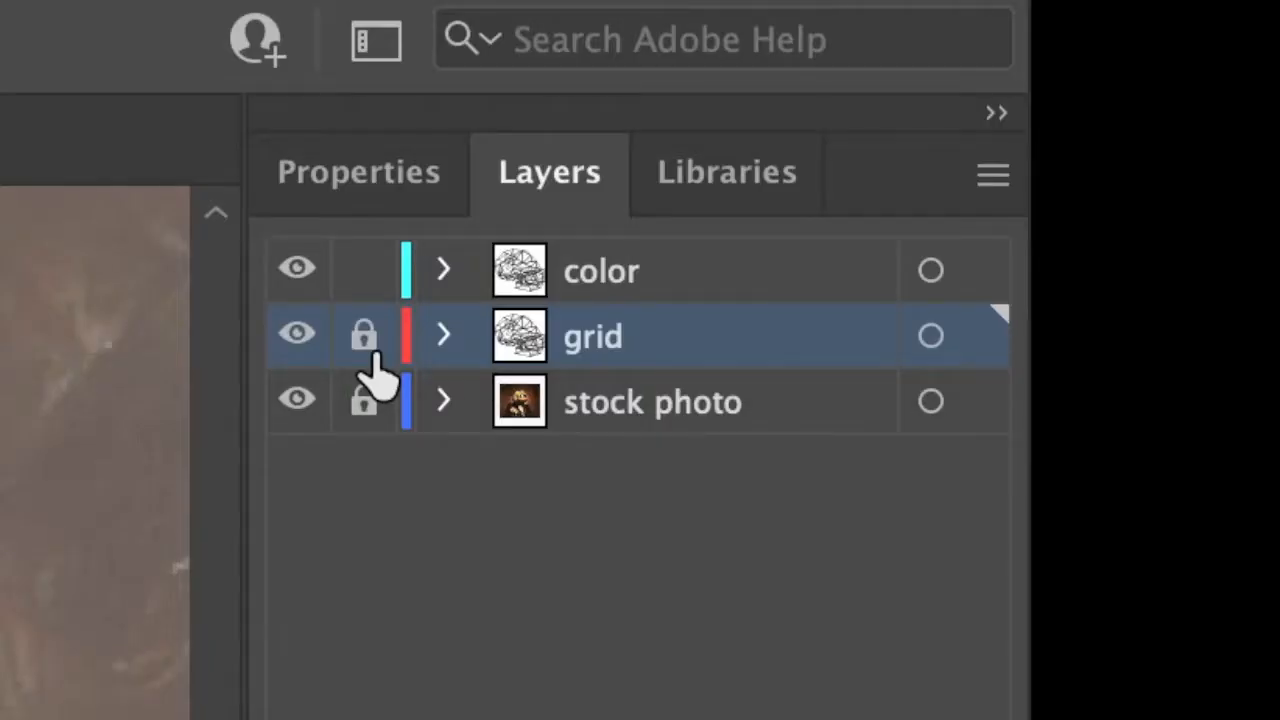
{"action": "left_click", "coordinate": [296, 338]}
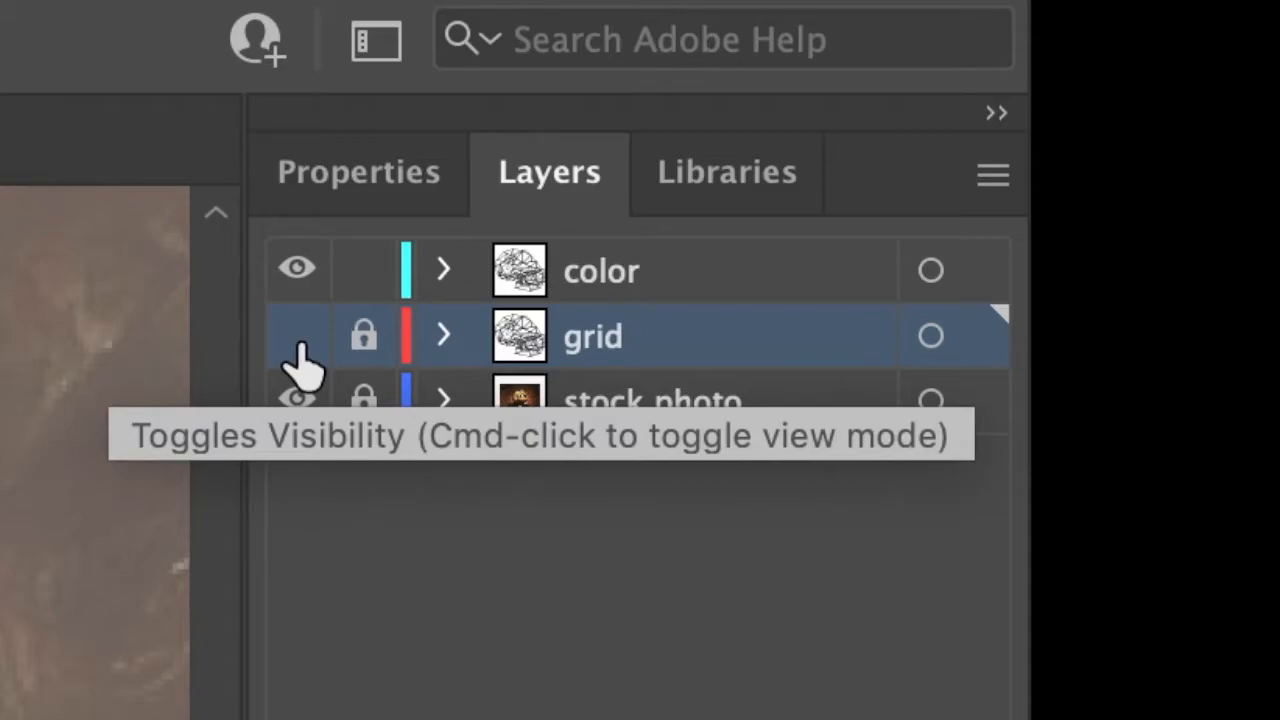
{"action": "left_click", "coordinate": [664, 272]}
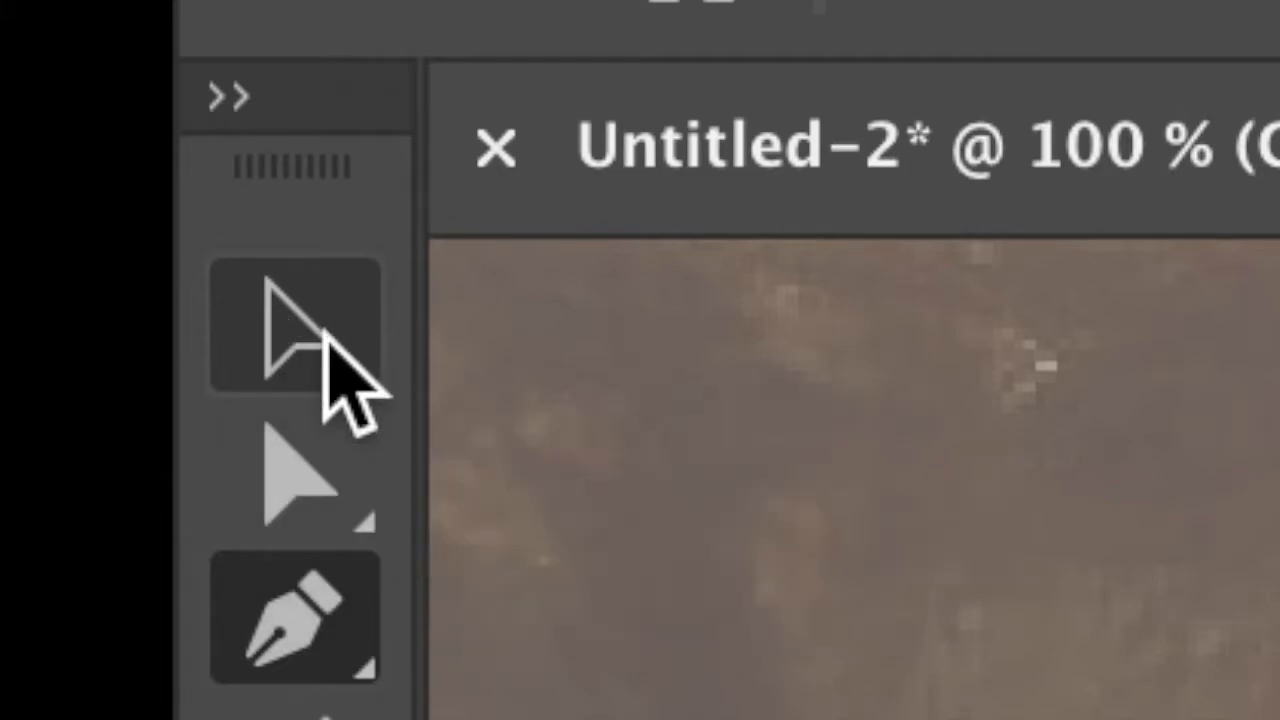
- Select all the grid lines on the color layer, convert them into a Live Paint group, and deselect
{"action": "left_click", "coordinate": [323, 333]}
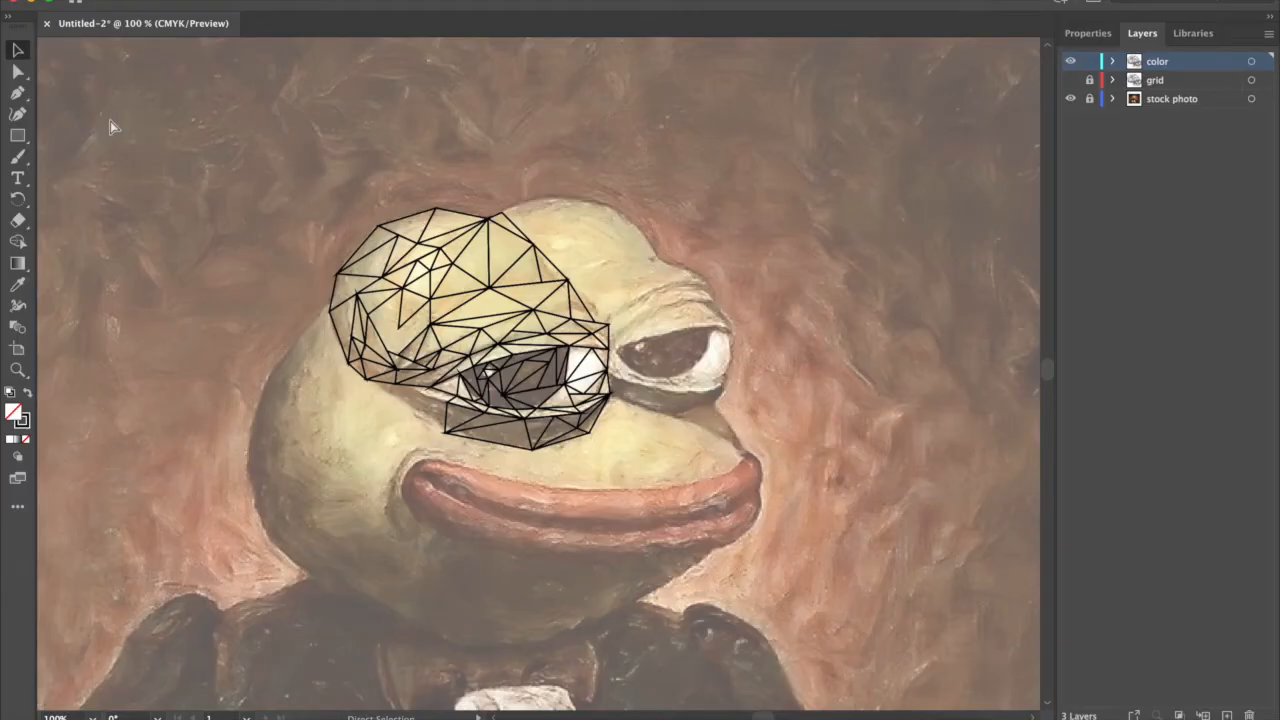
{"action": "key", "text": "super+minus"}
{"action": "key", "text": "super+minus"}
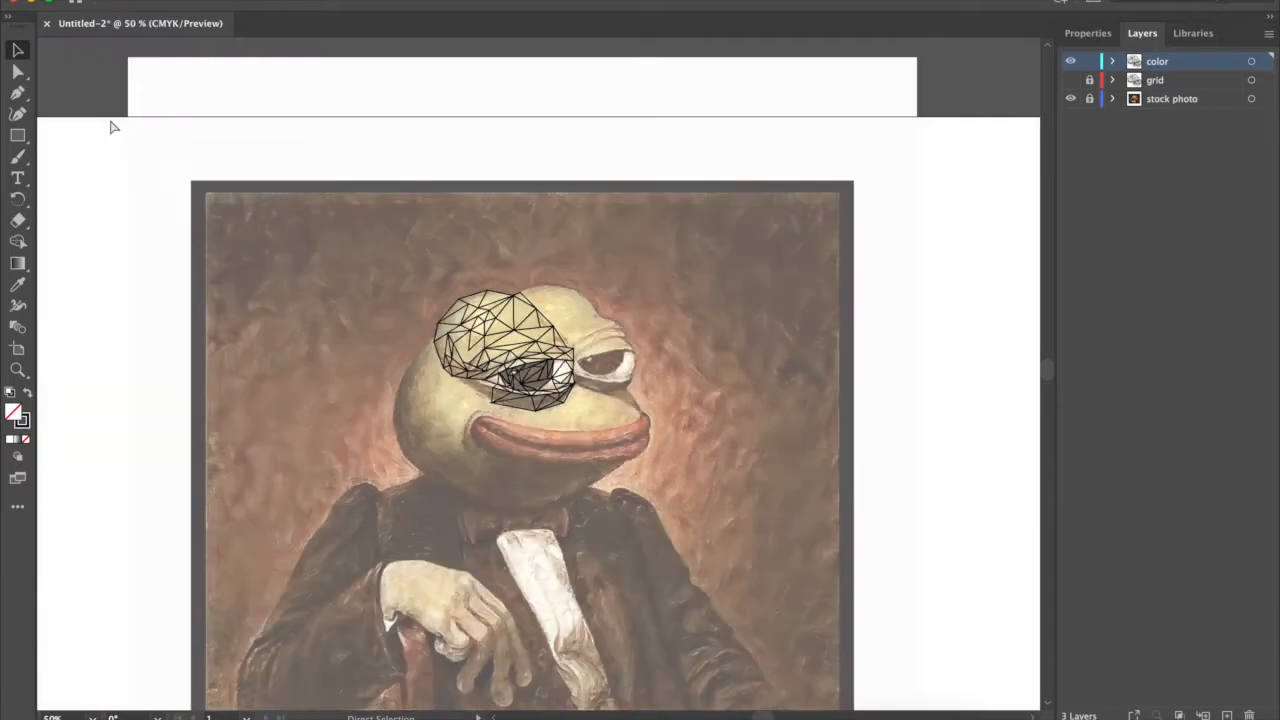
{"action": "scroll", "coordinate": [319, 253], "scroll_direction": "down", "scroll_amount": 2}
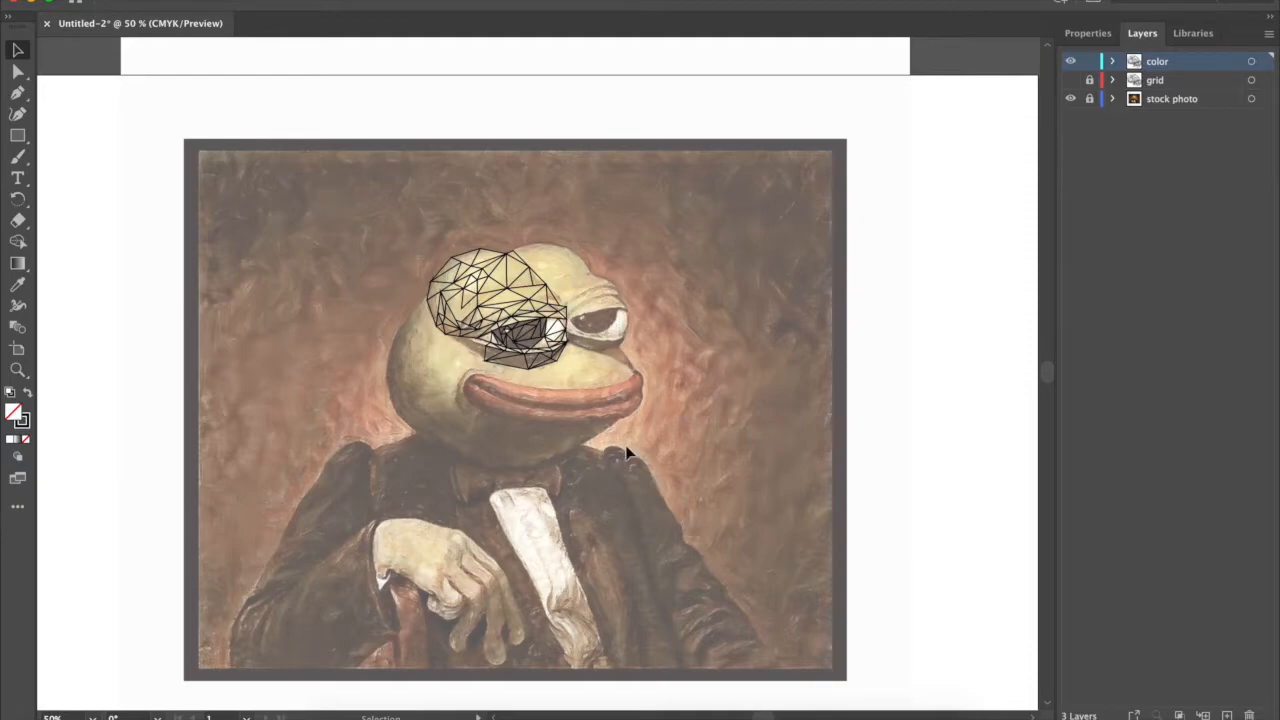
{"action": "key", "text": "super+a"}
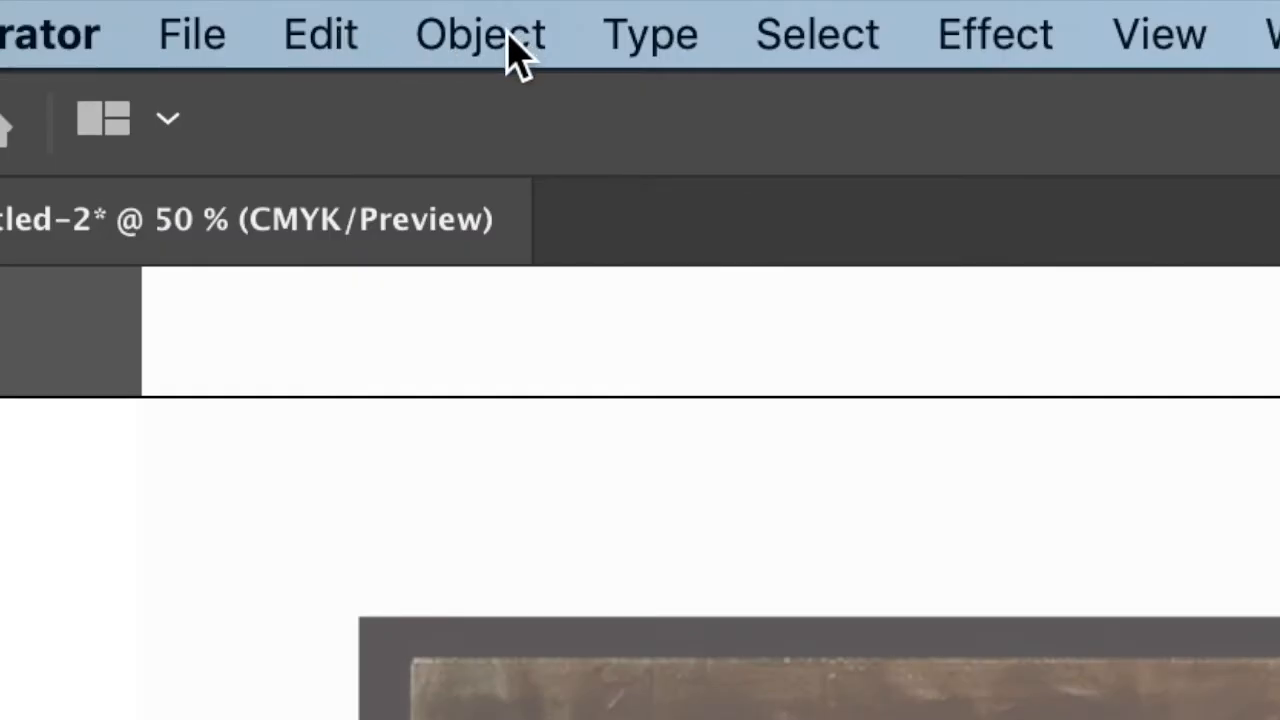
{"action": "left_click", "coordinate": [515, 50]}
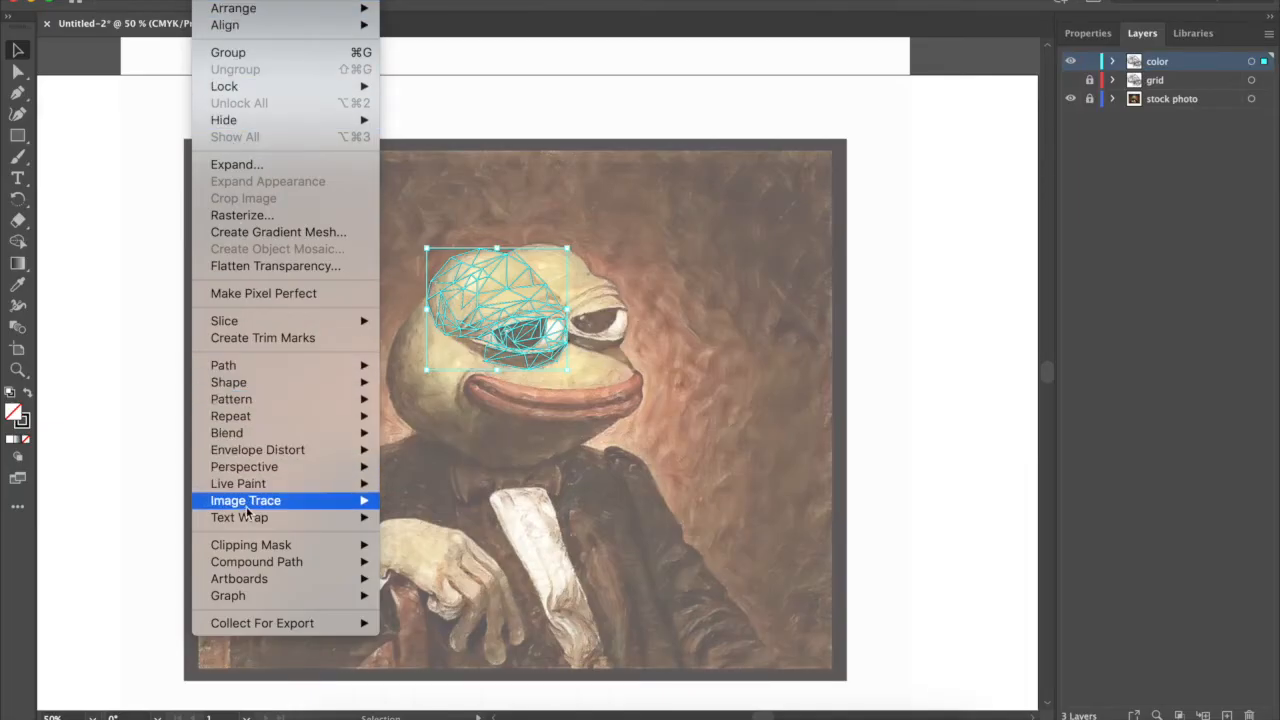
{"action": "mouse_move", "coordinate": [268, 486]}
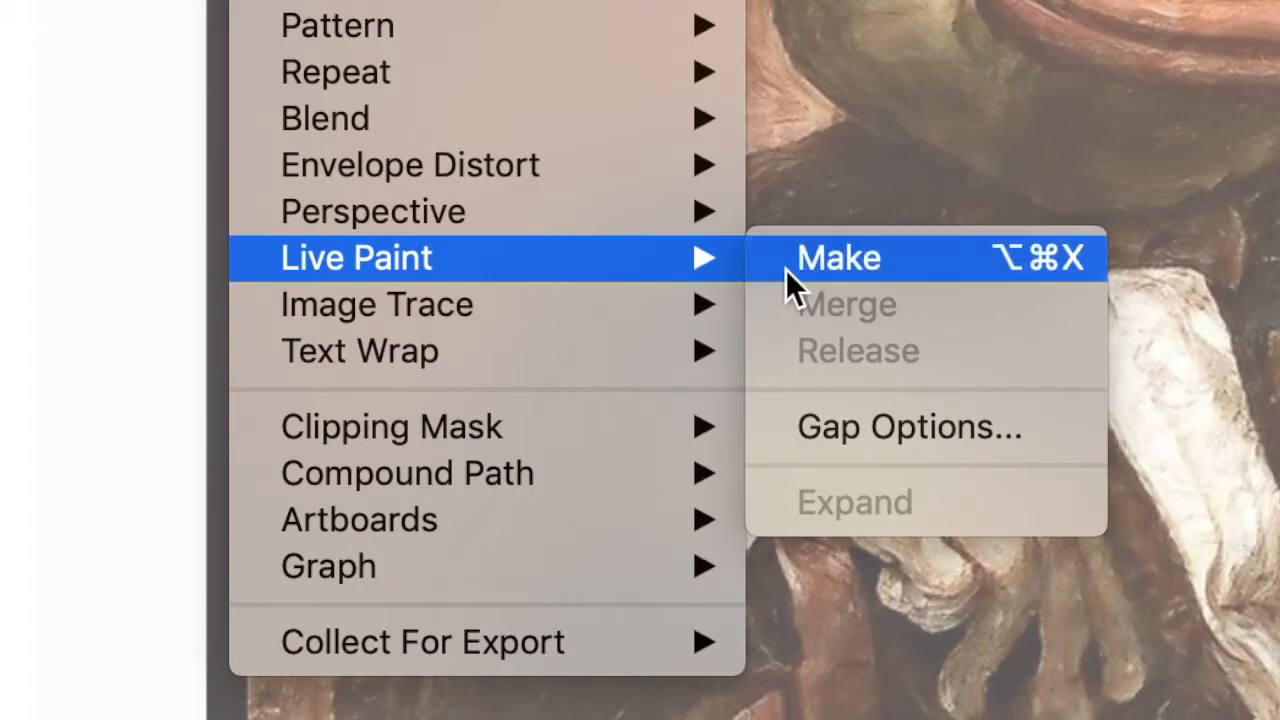
{"action": "left_click", "coordinate": [916, 269]}
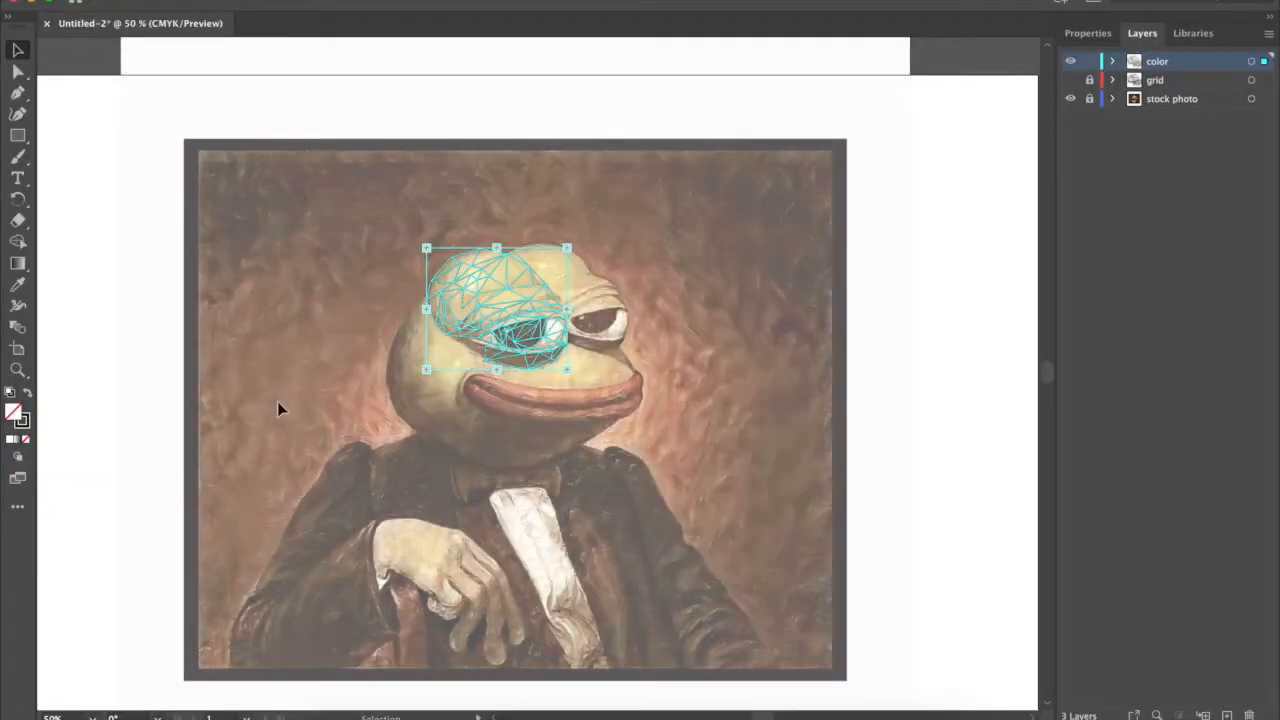
{"action": "left_click", "coordinate": [91, 63]}
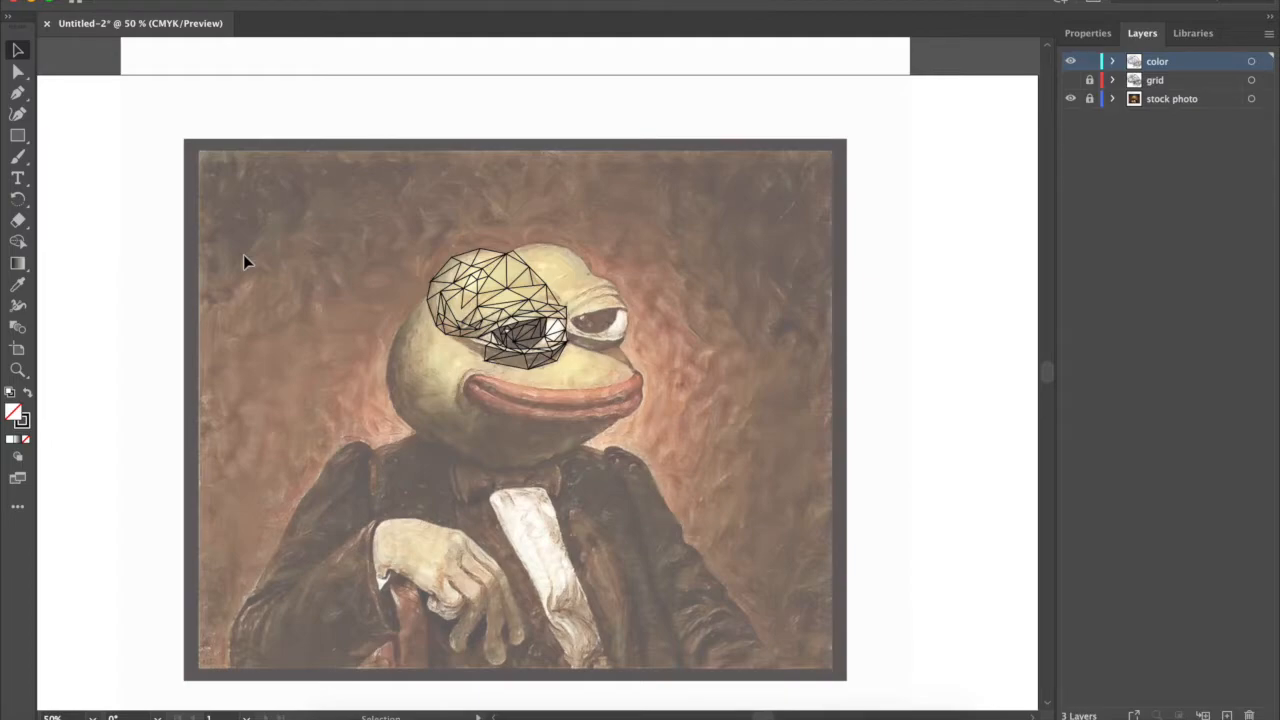
- Sample the yellow skin tone inside the large triangle above the eye and fill that triangle with it using Live Paint Bucket
{"action": "key", "text": "super+equal"}
{"action": "key", "text": "super+equal"}
{"action": "key", "text": "super+equal"}
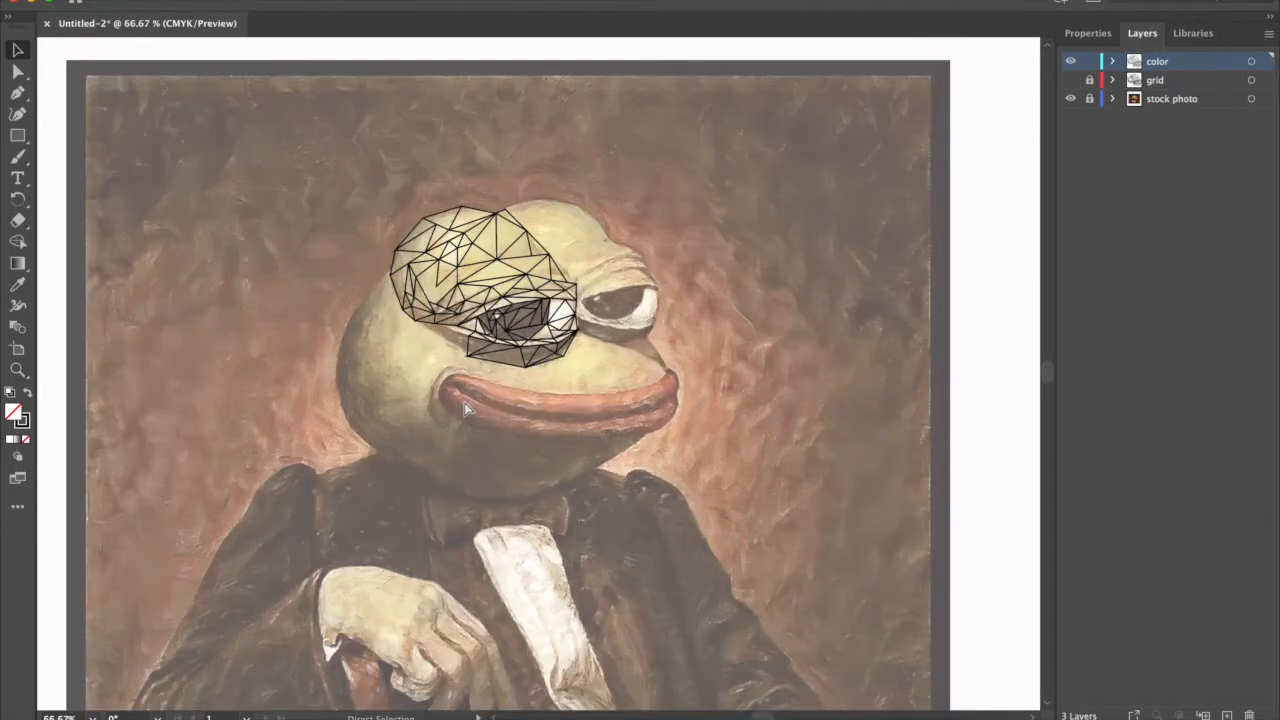
{"action": "scroll", "coordinate": [464, 401], "scroll_direction": "up", "scroll_amount": 3}
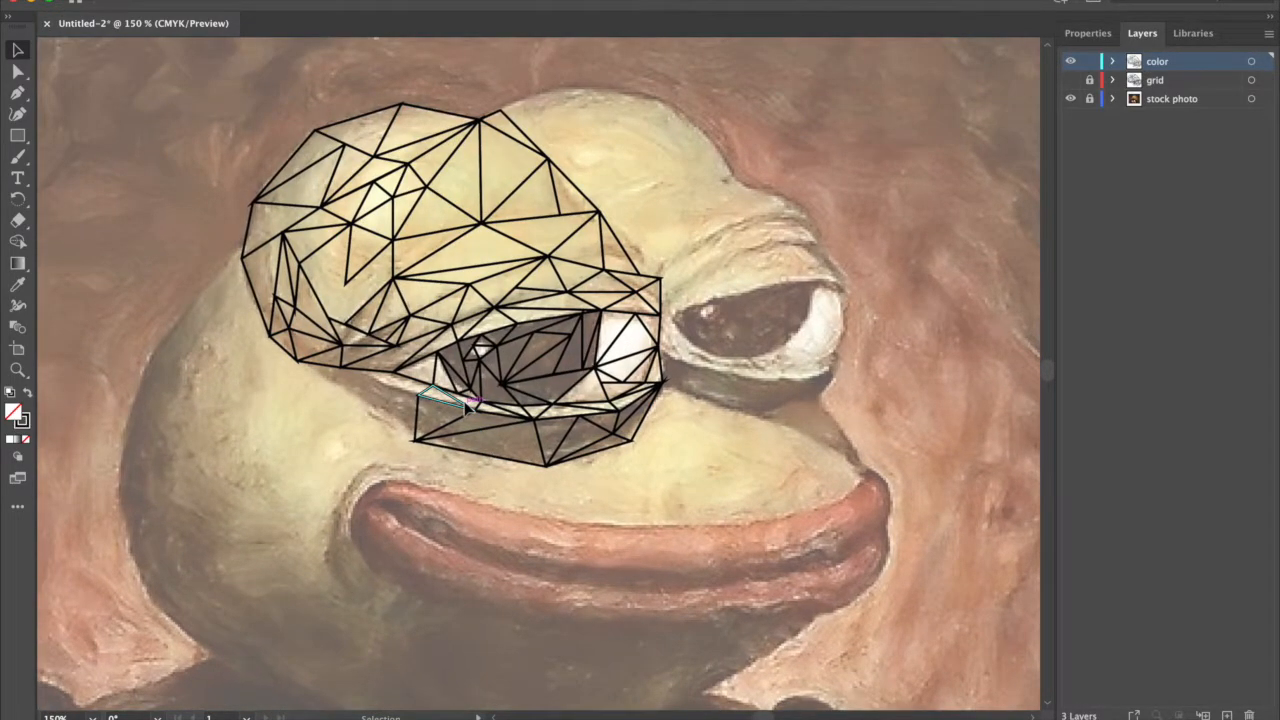
{"action": "key", "text": "i"}
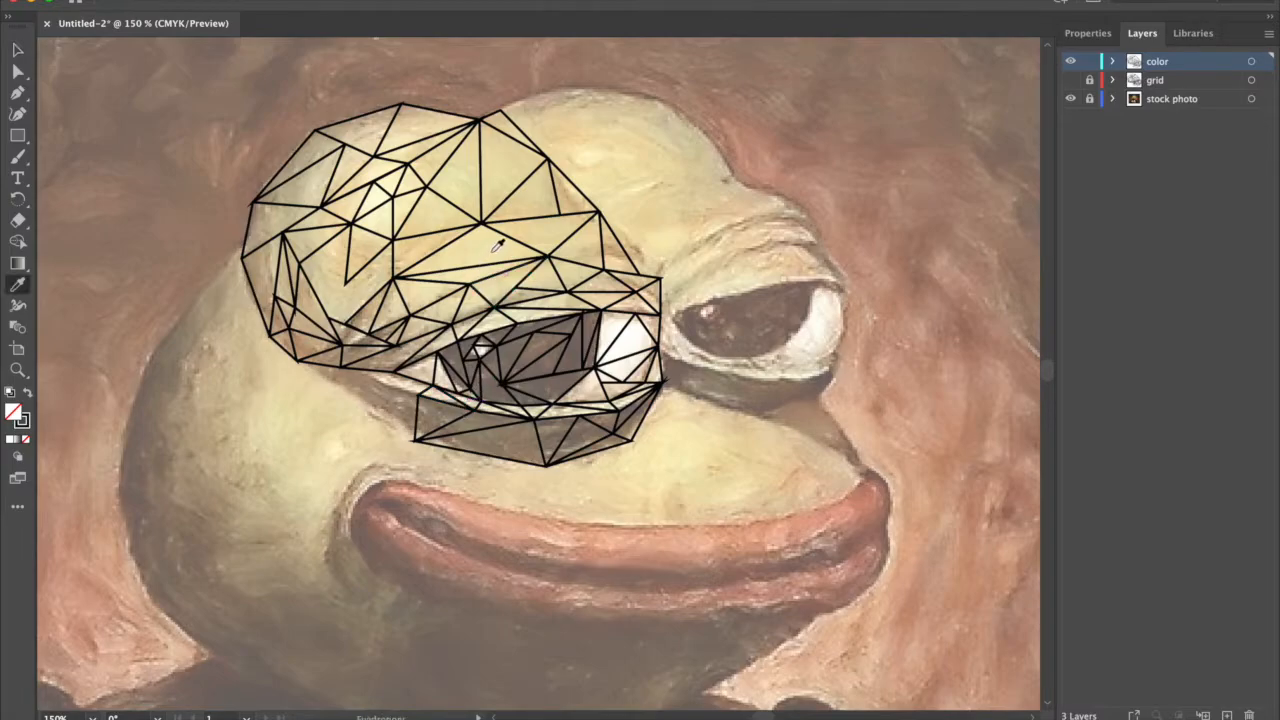
{"action": "scroll", "coordinate": [490, 258], "scroll_direction": "up", "scroll_amount": 3}
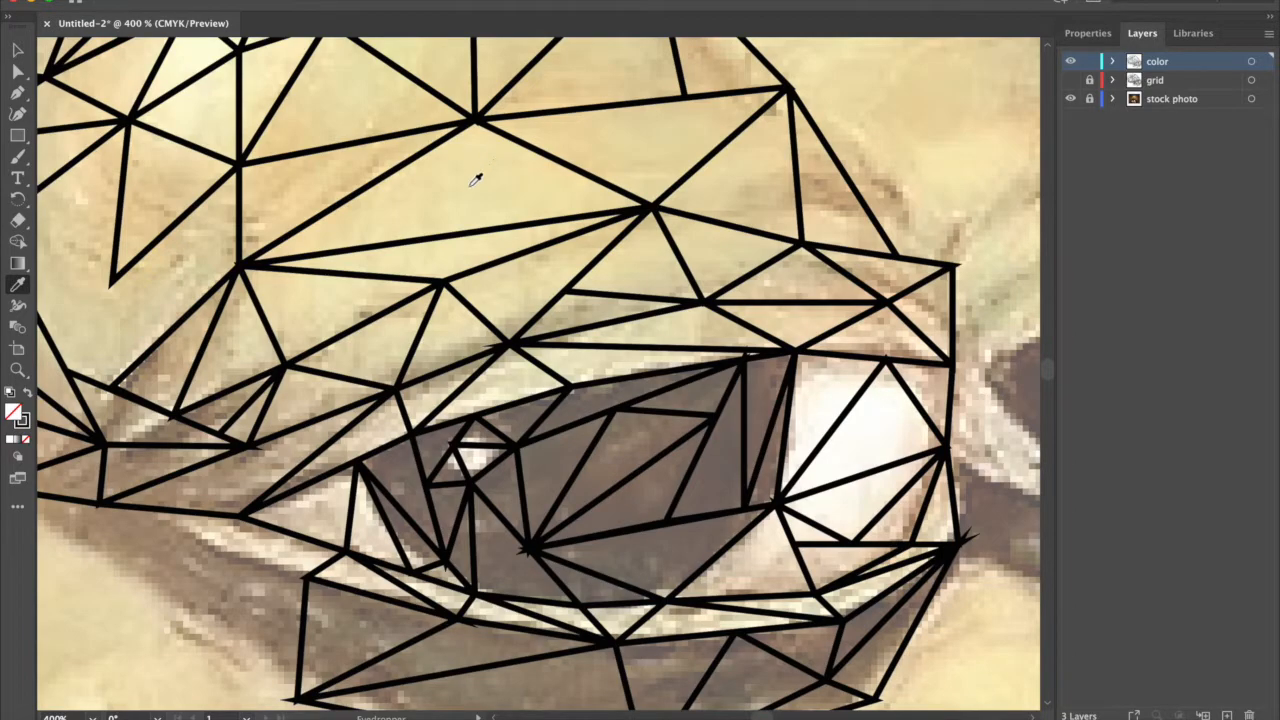
{"action": "left_click", "coordinate": [480, 188]}
{"action": "key", "text": "k"}
{"action": "left_click", "coordinate": [484, 206]}
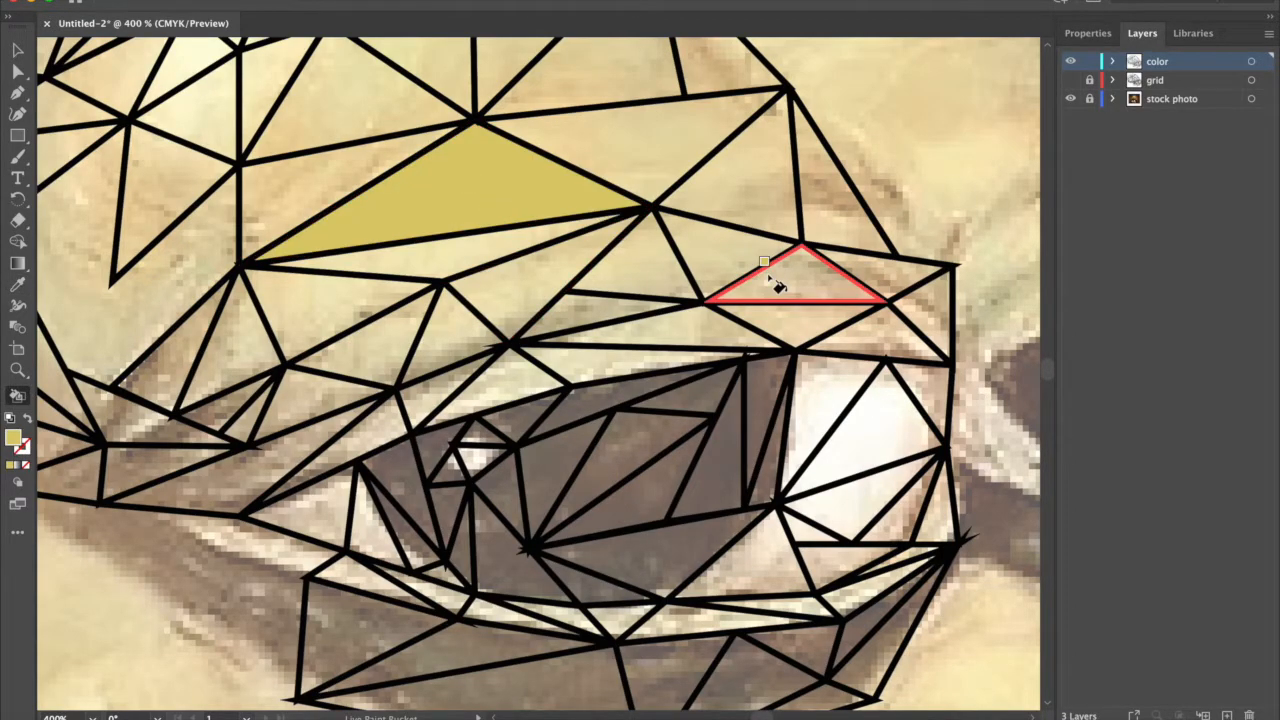
- Toggle the stock photo layer's visibility to compare the filled triangle with and without the photo
{"action": "left_click", "coordinate": [1071, 99]}
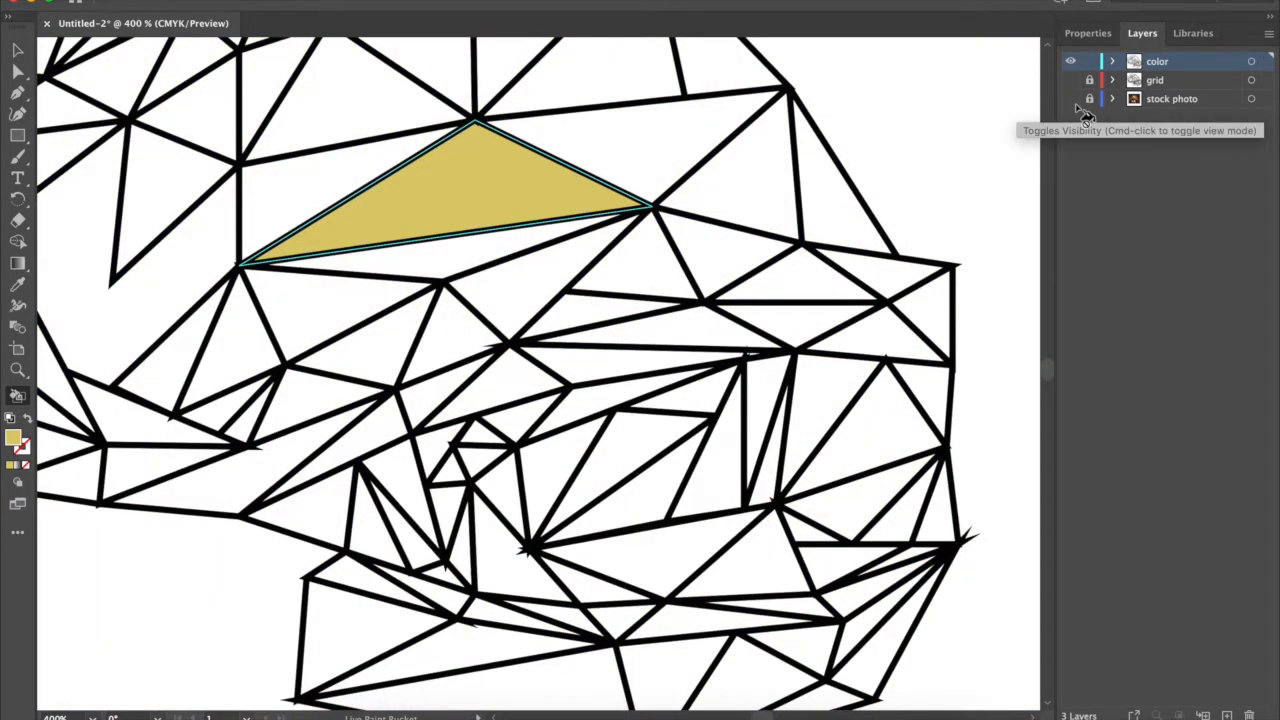
{"action": "left_click", "coordinate": [1071, 99]}
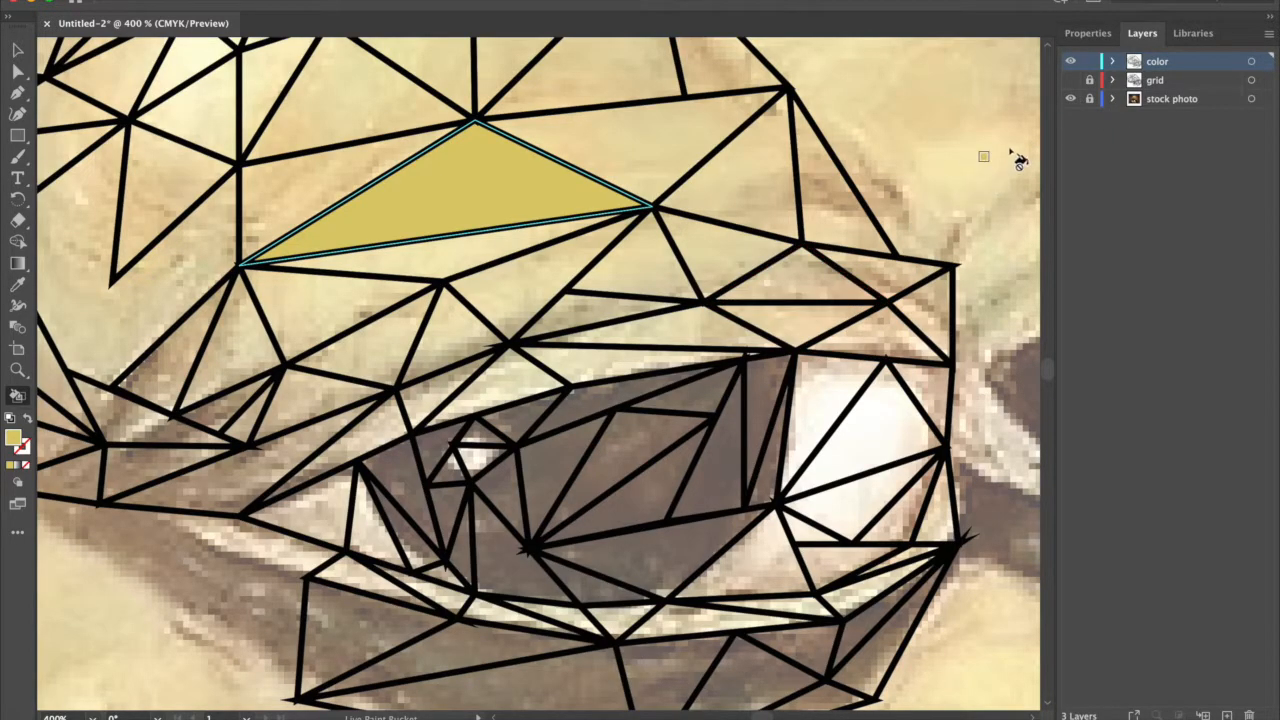
{"action": "left_click", "coordinate": [1070, 99]}
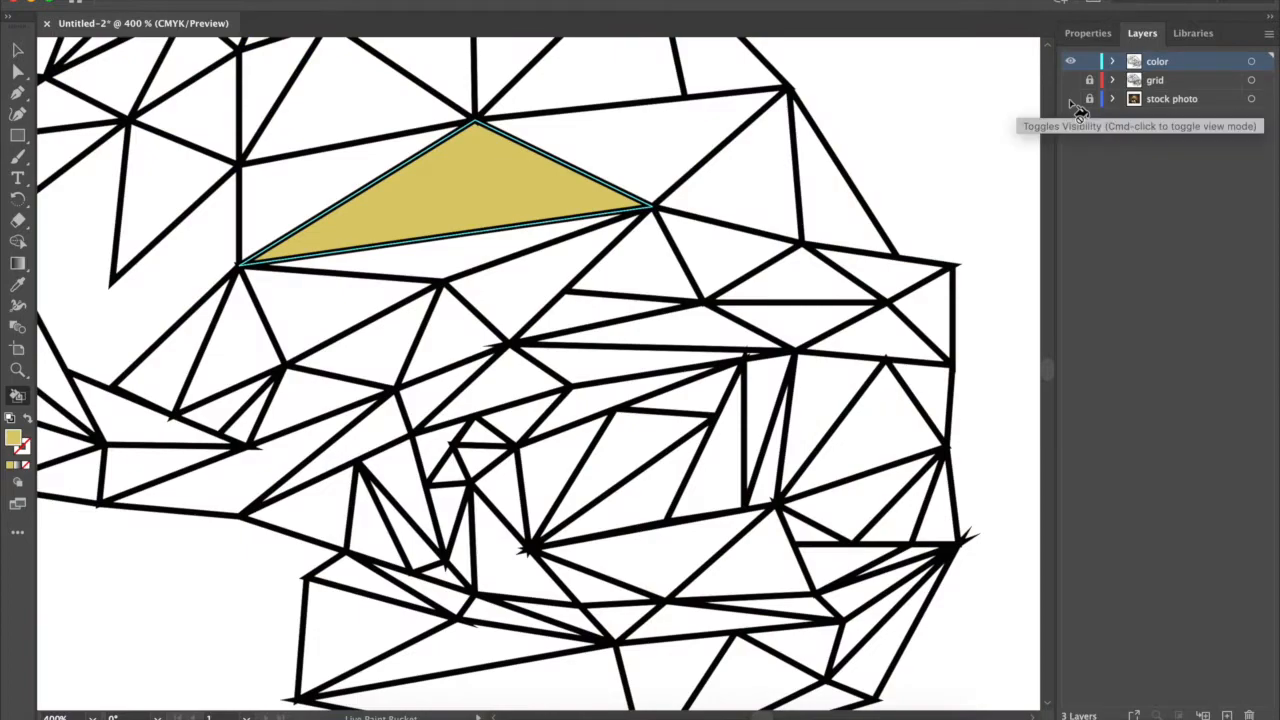
{"action": "left_click", "coordinate": [1070, 99]}
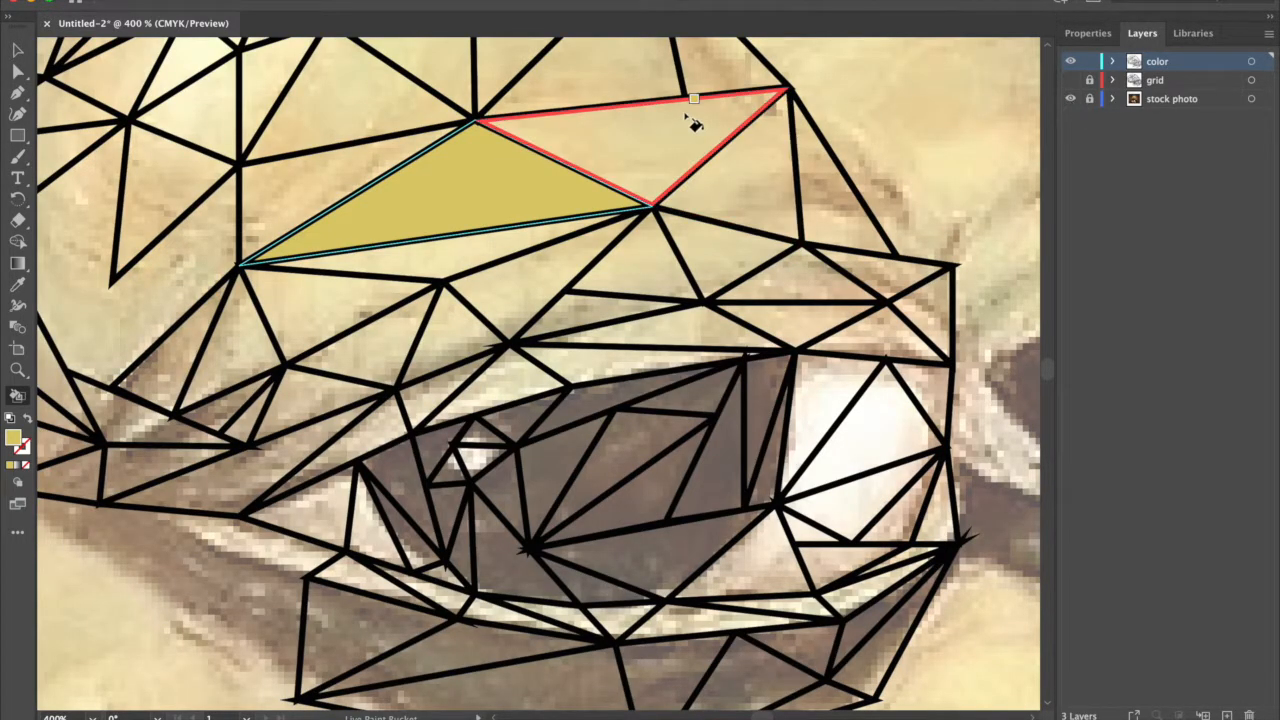
{"action": "left_click", "coordinate": [757, 365]}
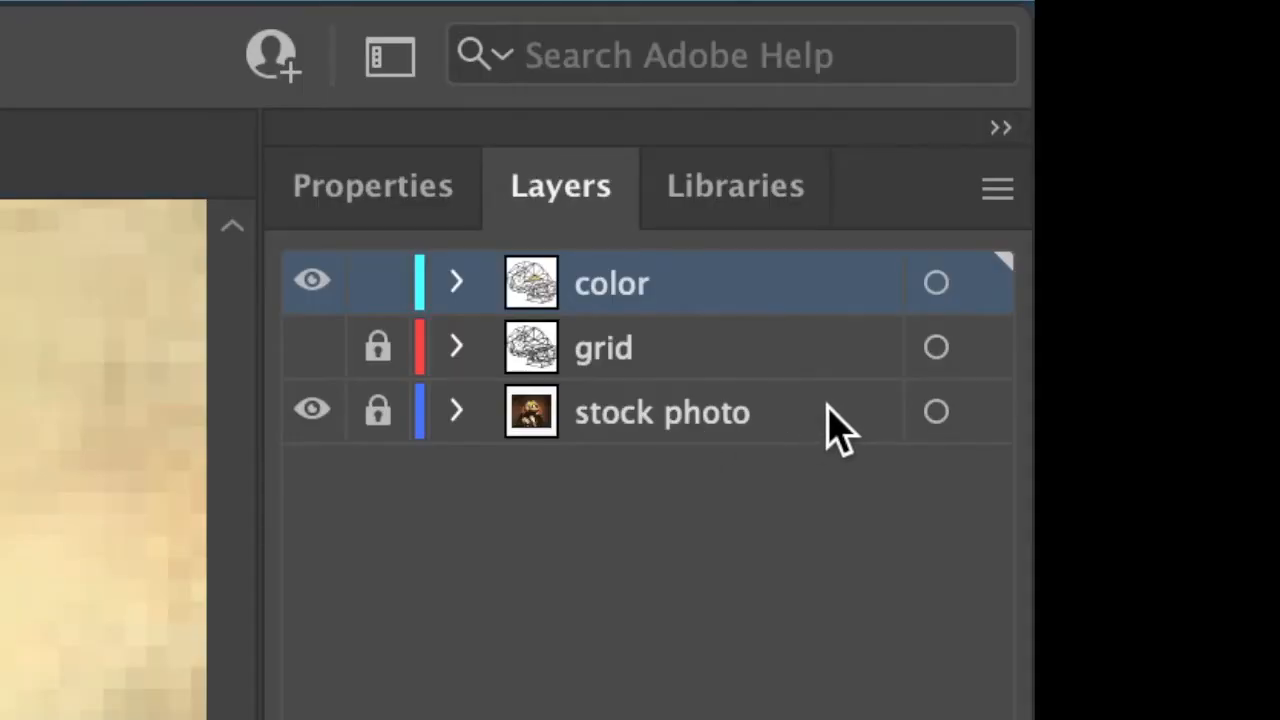
- Turn off image dimming in the stock photo layer's options
{"action": "left_click", "coordinate": [833, 426]}
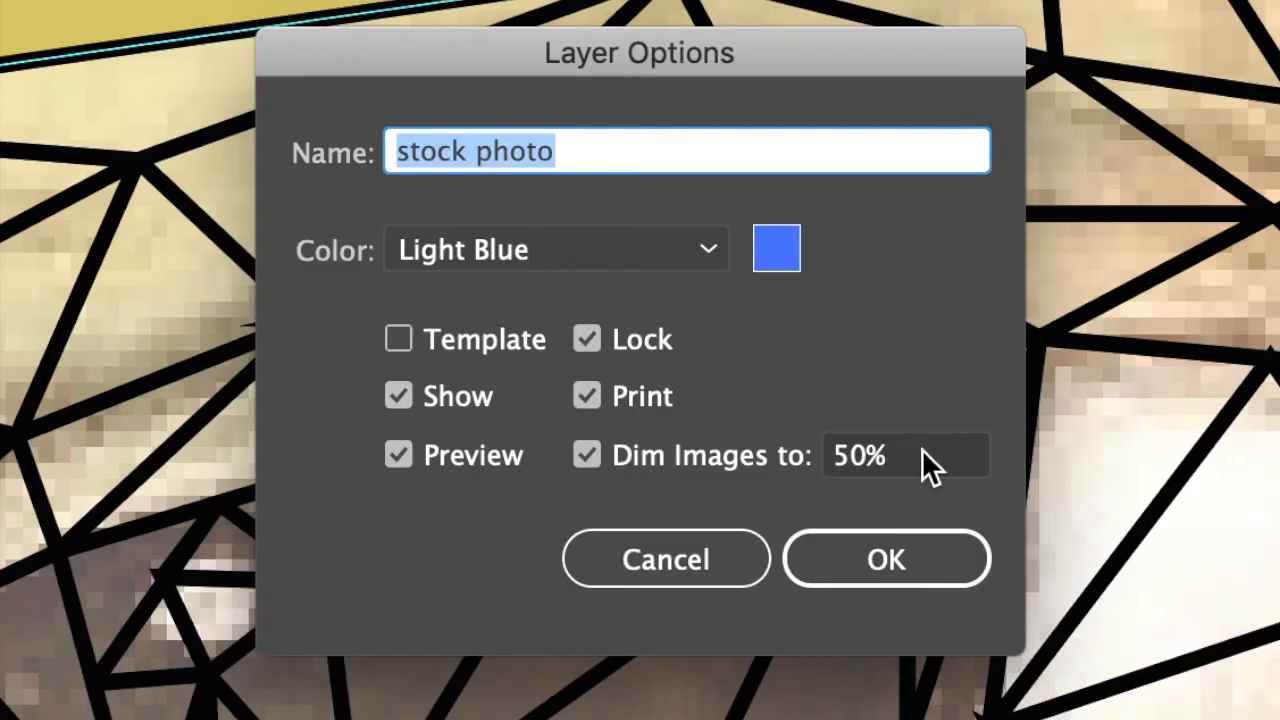
{"action": "left_click", "coordinate": [586, 456]}
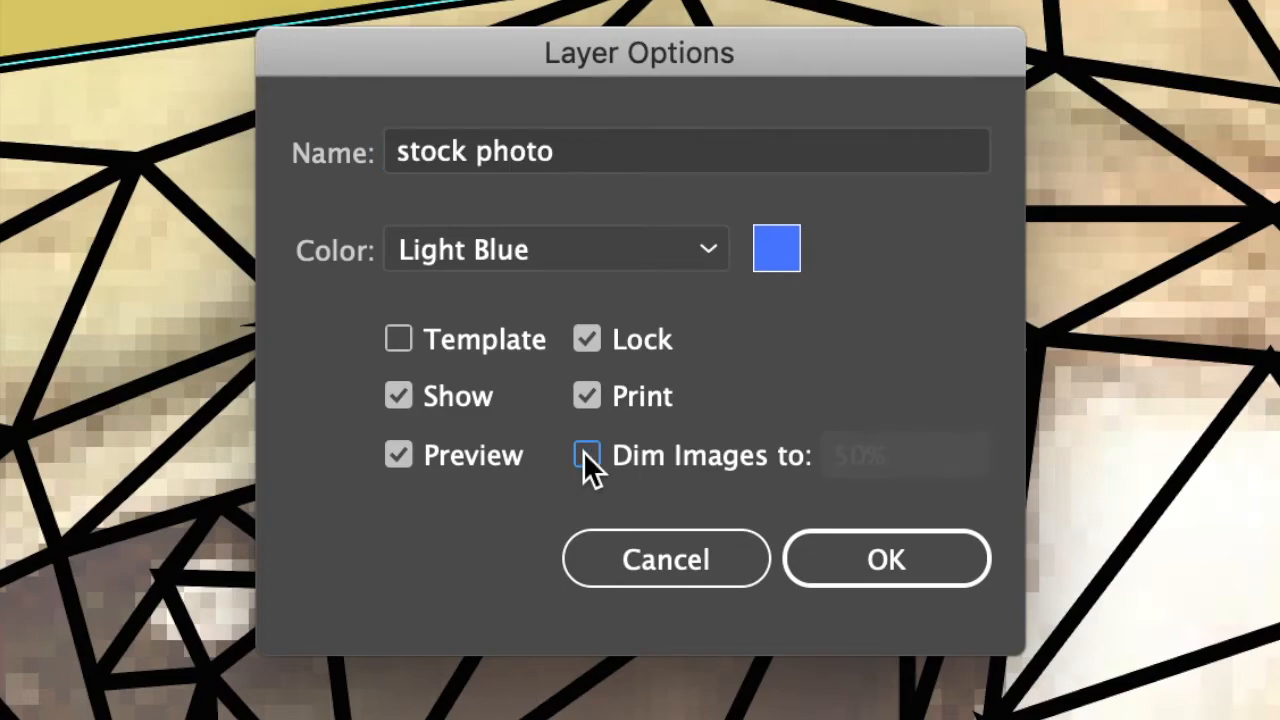
{"action": "left_click", "coordinate": [866, 551]}
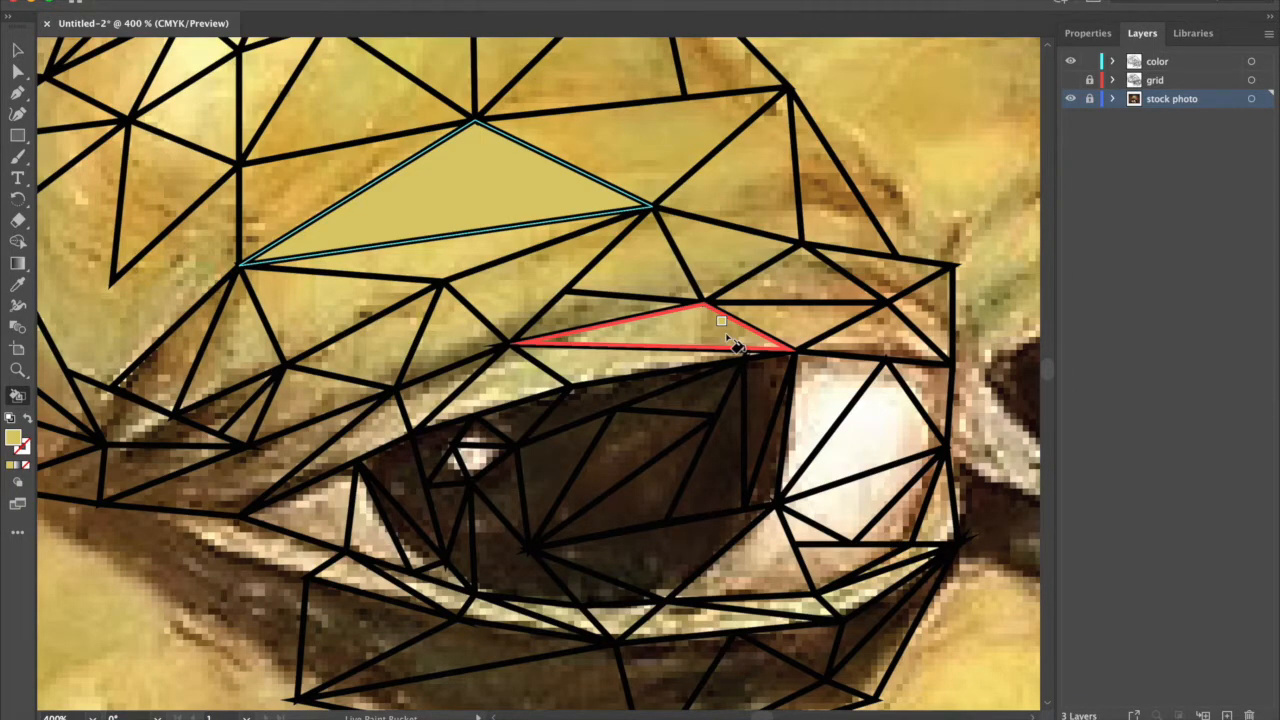
- Turn image dimming back on in the stock photo layer's options
{"action": "double_click", "coordinate": [1222, 99]}
{"action": "left_click", "coordinate": [619, 397]}
{"action": "left_click", "coordinate": [718, 441]}
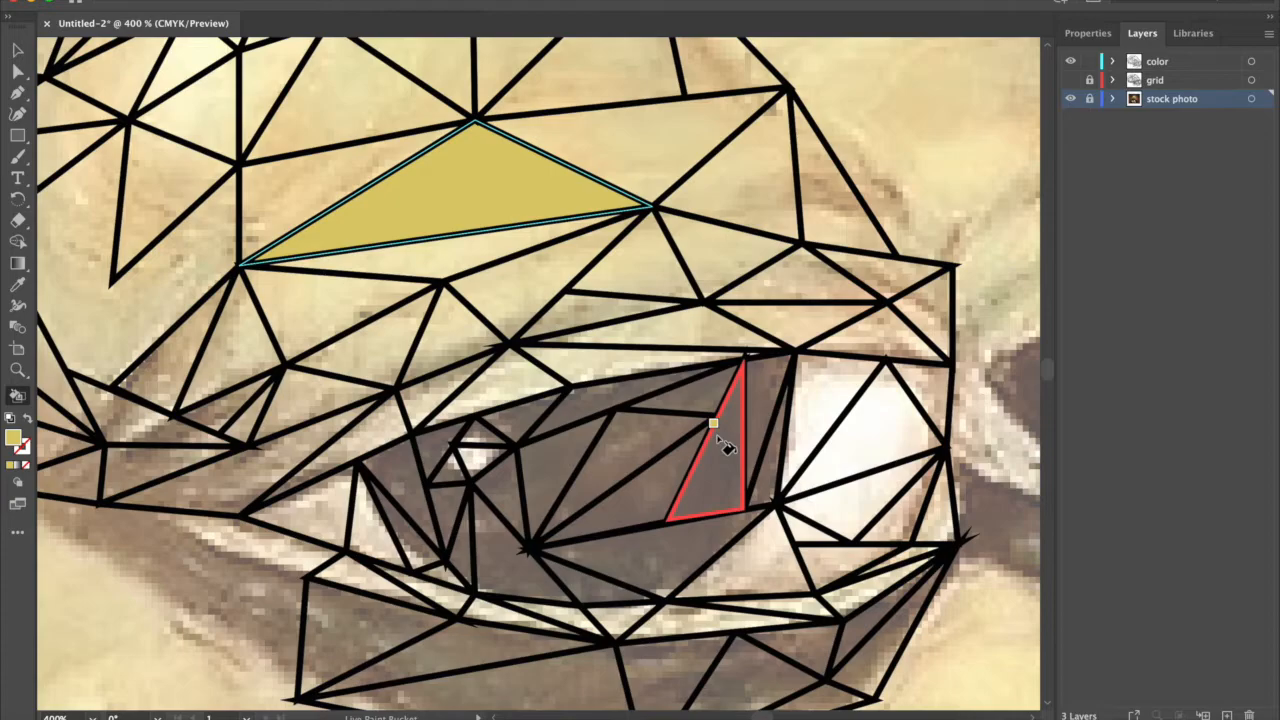
- On the color layer, sample the ochre tone in the triangle adjoining the filled yellow one and fill it with Live Paint Bucket
{"action": "left_click", "coordinate": [1186, 61]}
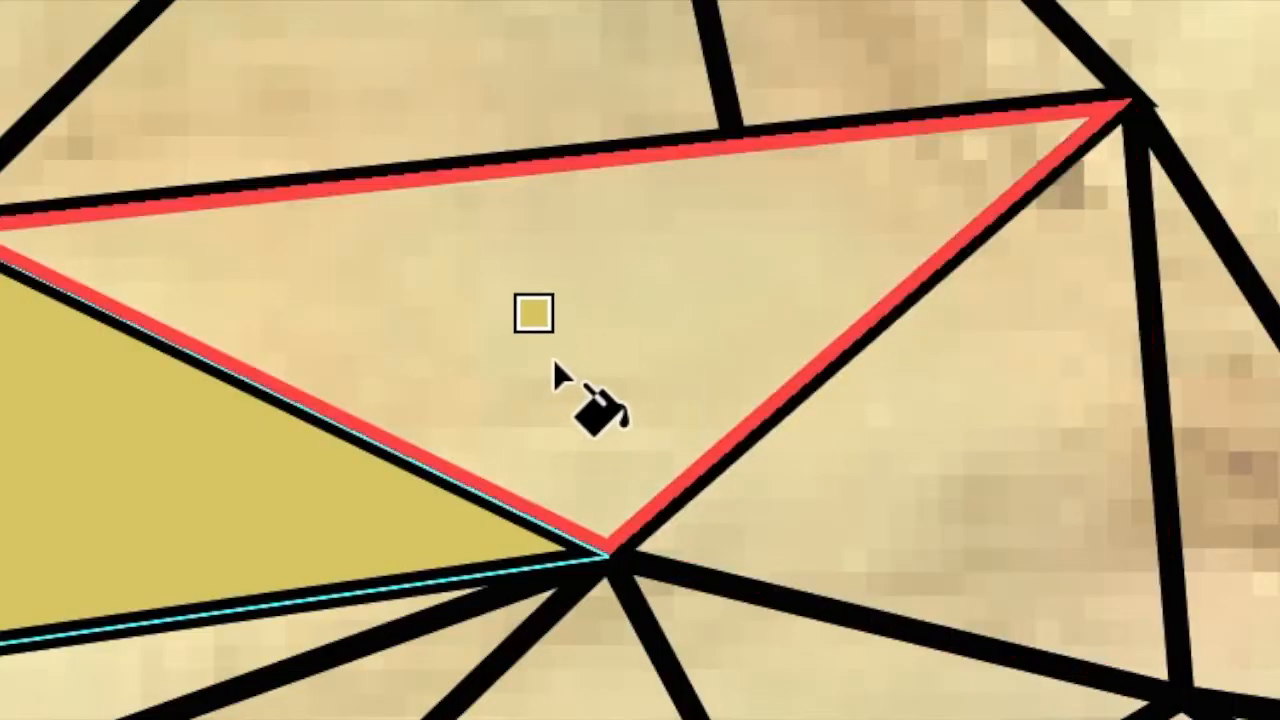
{"action": "key", "text": "super+shift+a"}
{"action": "key", "text": "i"}
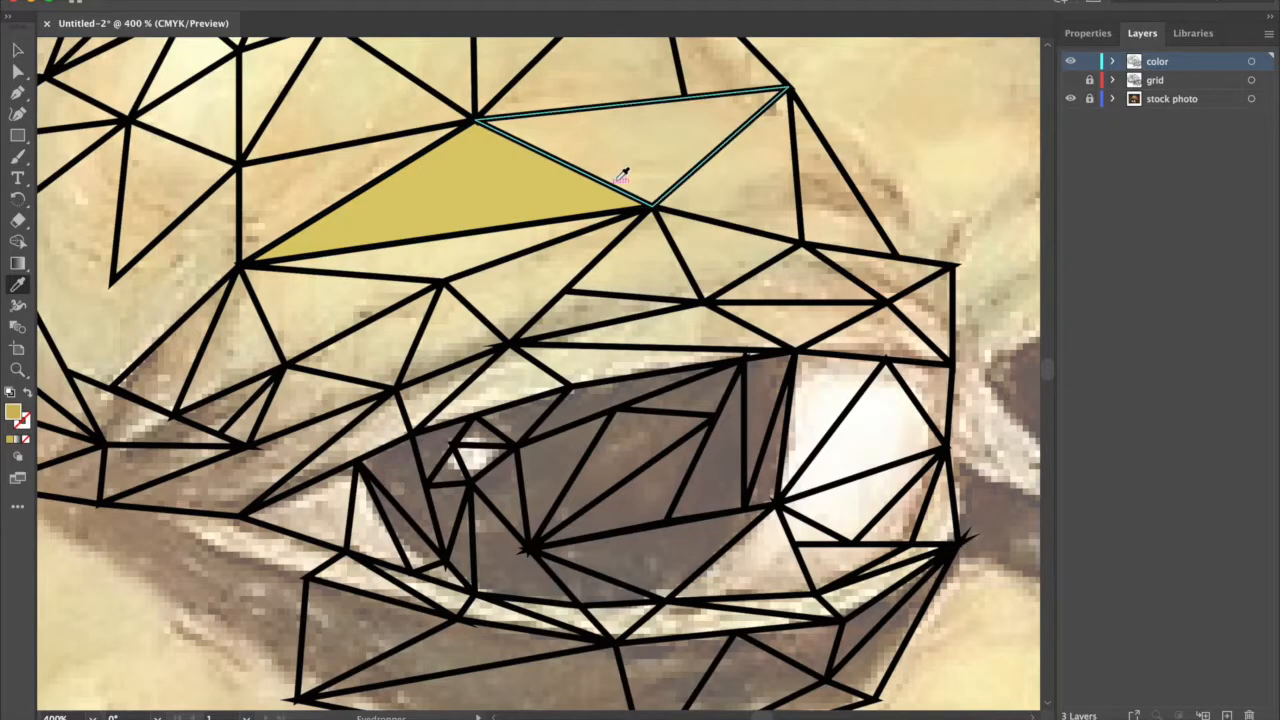
{"action": "key", "text": "k"}
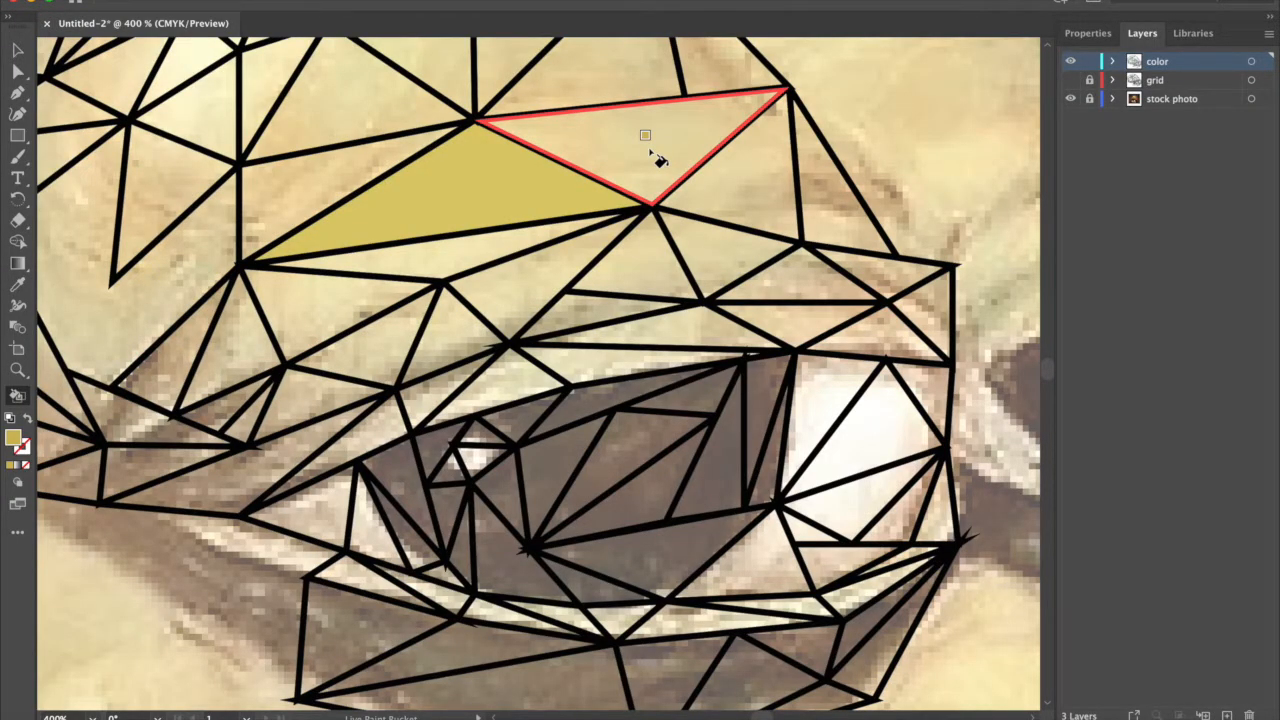
{"action": "left_click", "coordinate": [655, 157]}
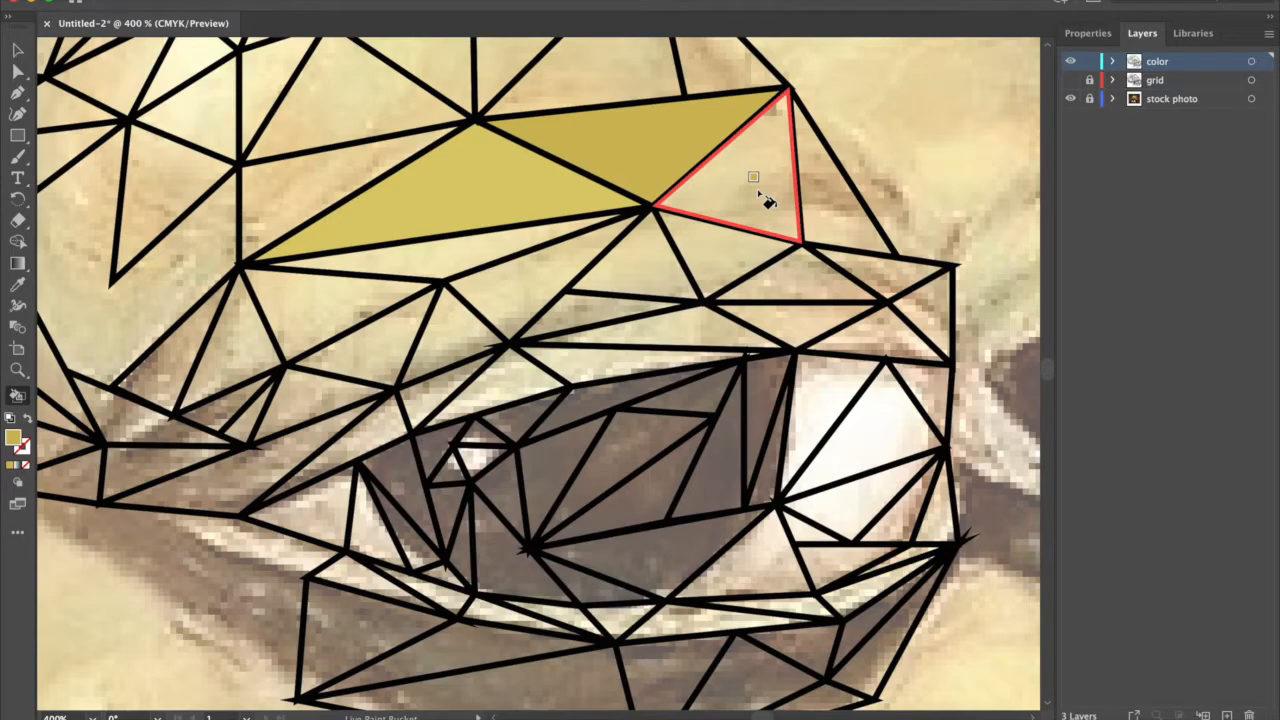
- Sample photo colors for the next two triangles toward the brow's inner edge and fill them light brown and dark orange-brown
{"action": "key", "text": "i"}
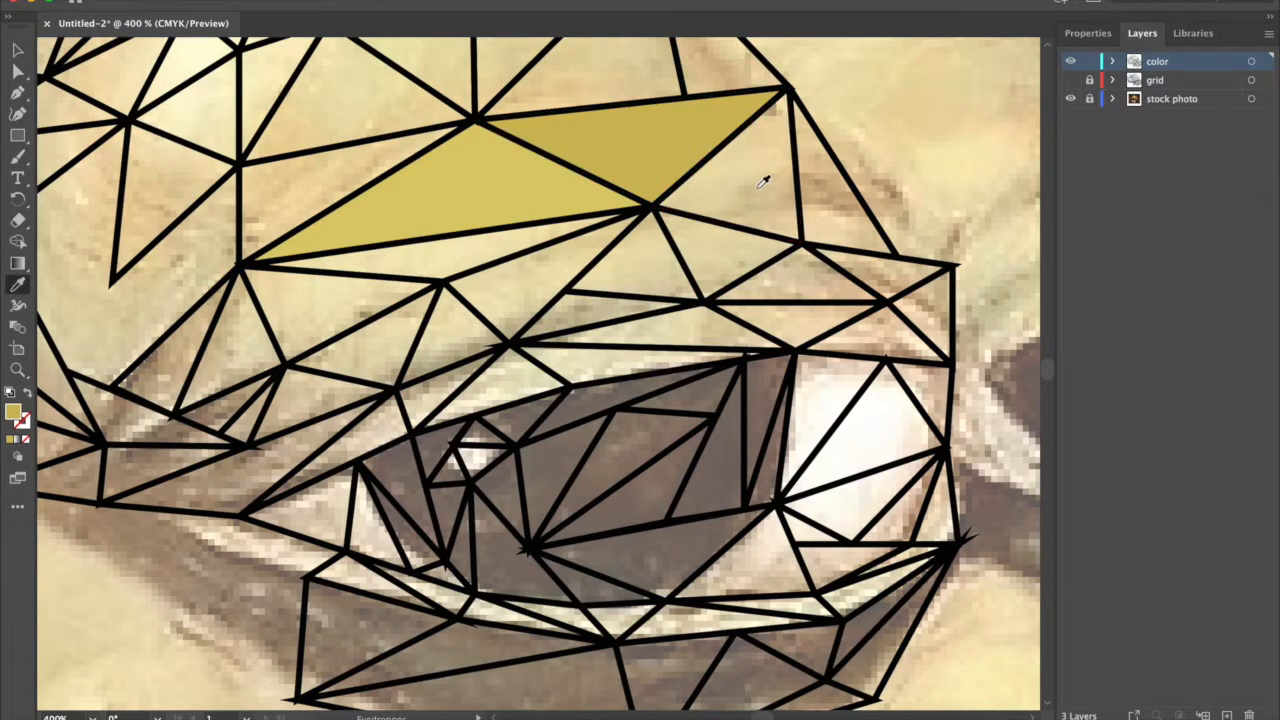
{"action": "left_click", "coordinate": [759, 186]}
{"action": "key", "text": "k"}
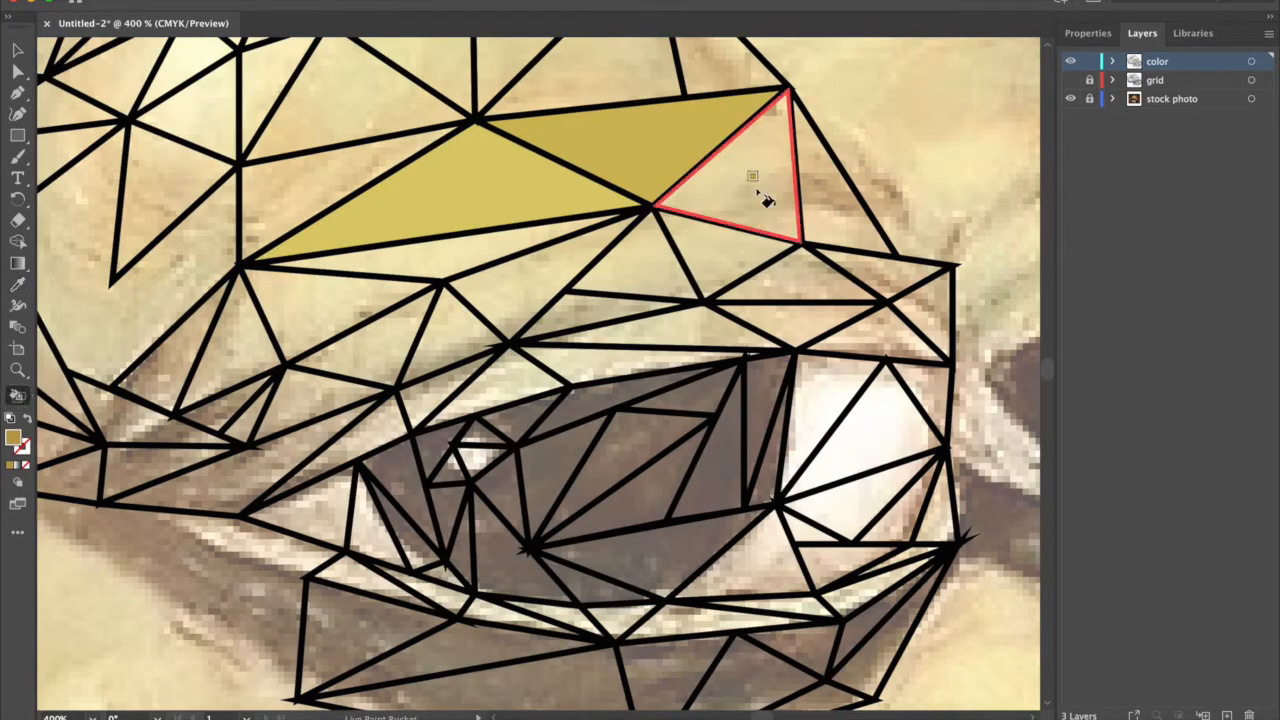
{"action": "left_click", "coordinate": [765, 200]}
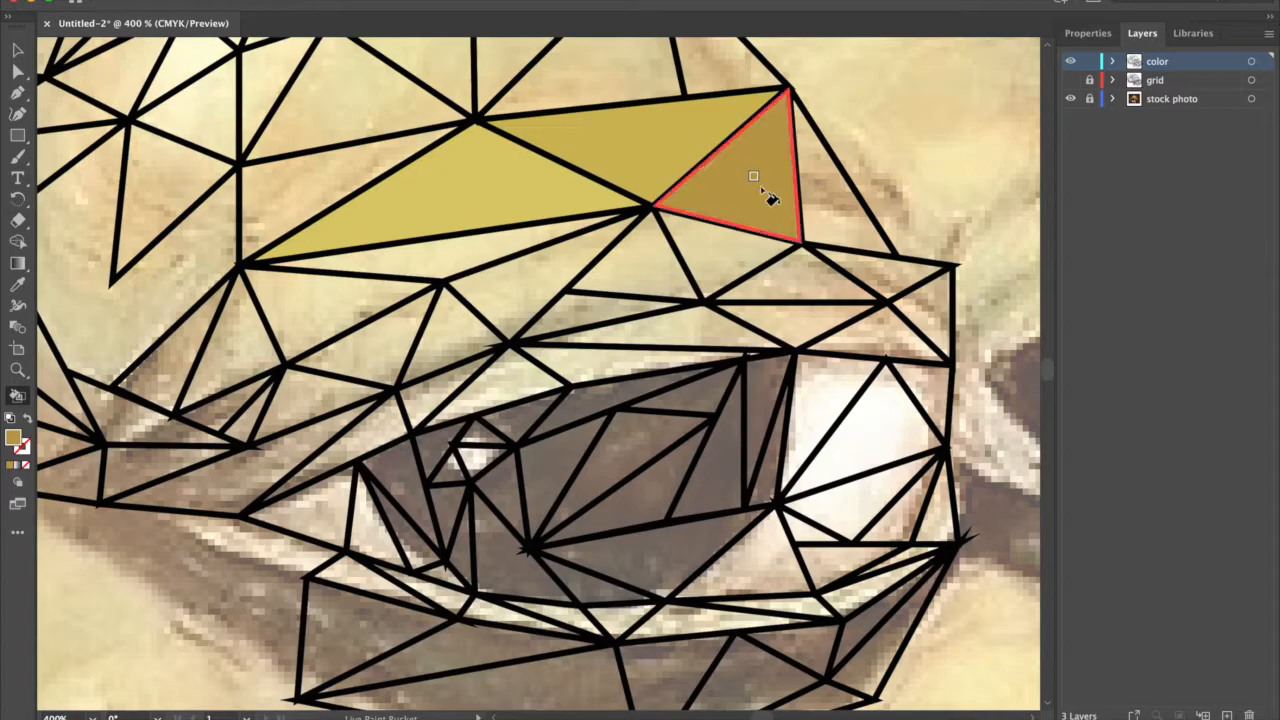
{"action": "key", "text": "i"}
{"action": "key", "text": "k"}
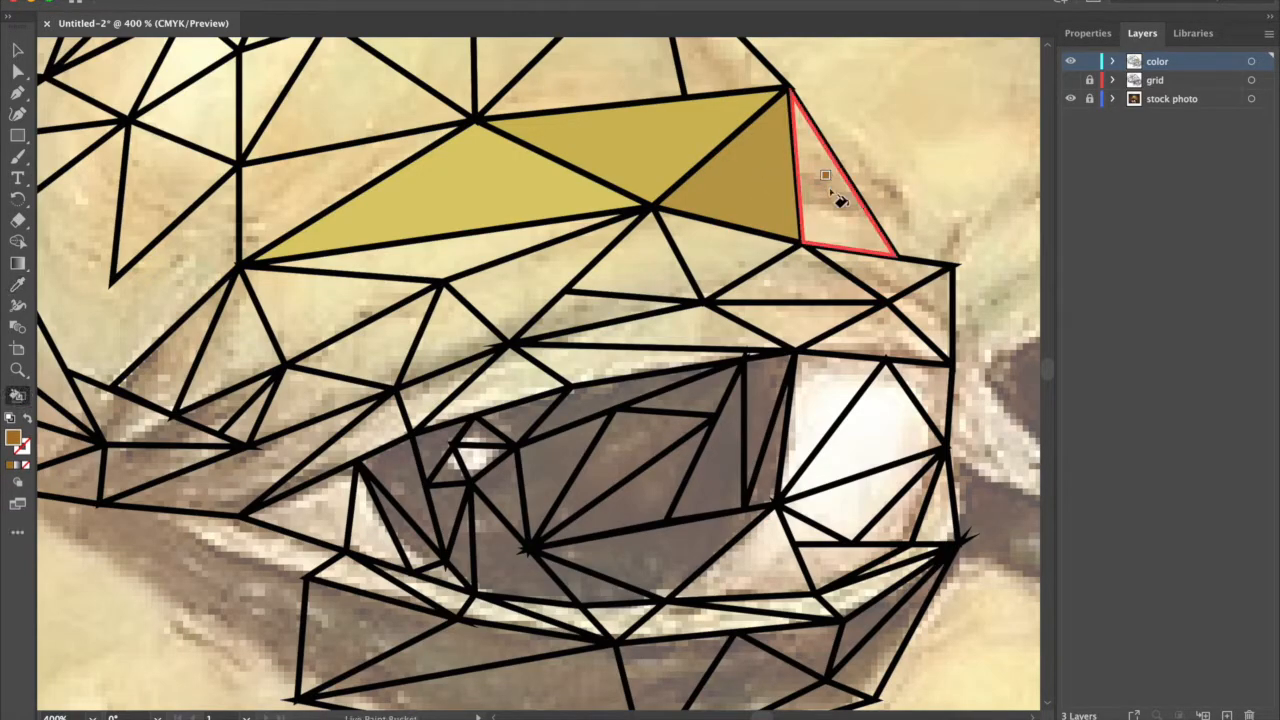
{"action": "left_click", "coordinate": [840, 200]}
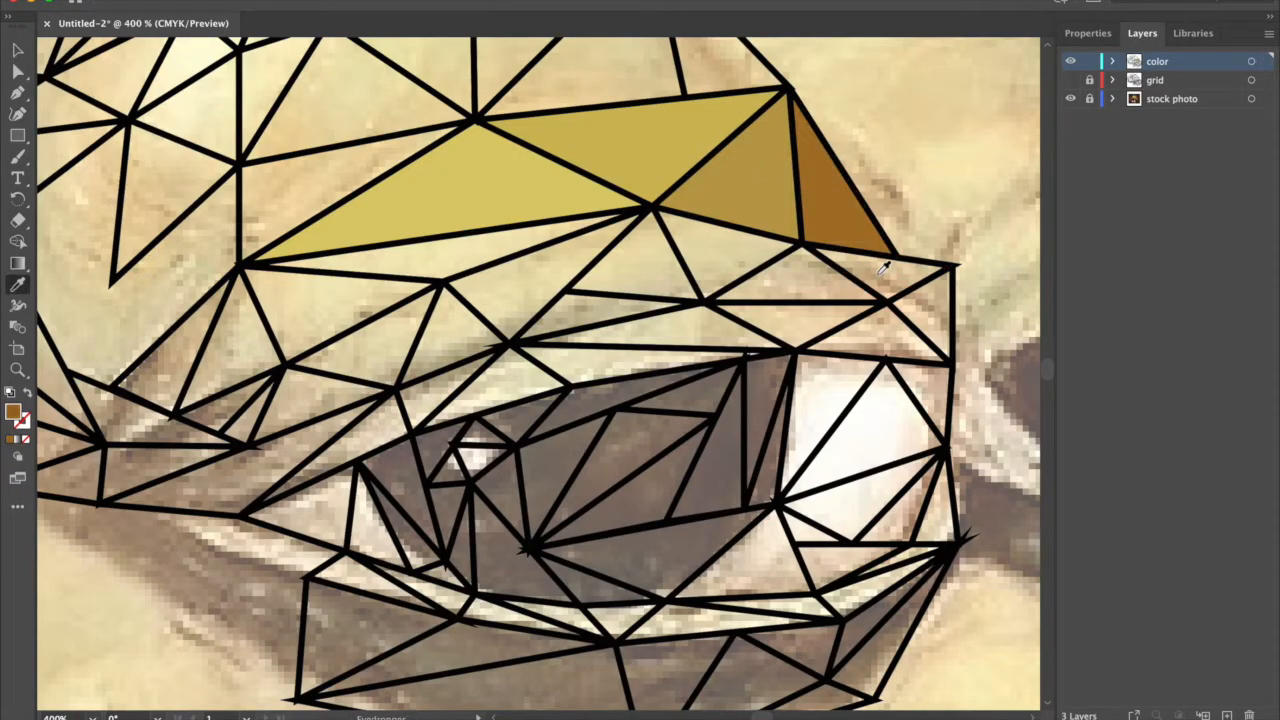
- Fill the brown triangle under the brow's inner edge and the wide tan triangle below it with sampled photo colors
{"action": "left_click", "coordinate": [884, 279]}
{"action": "key", "text": "i"}
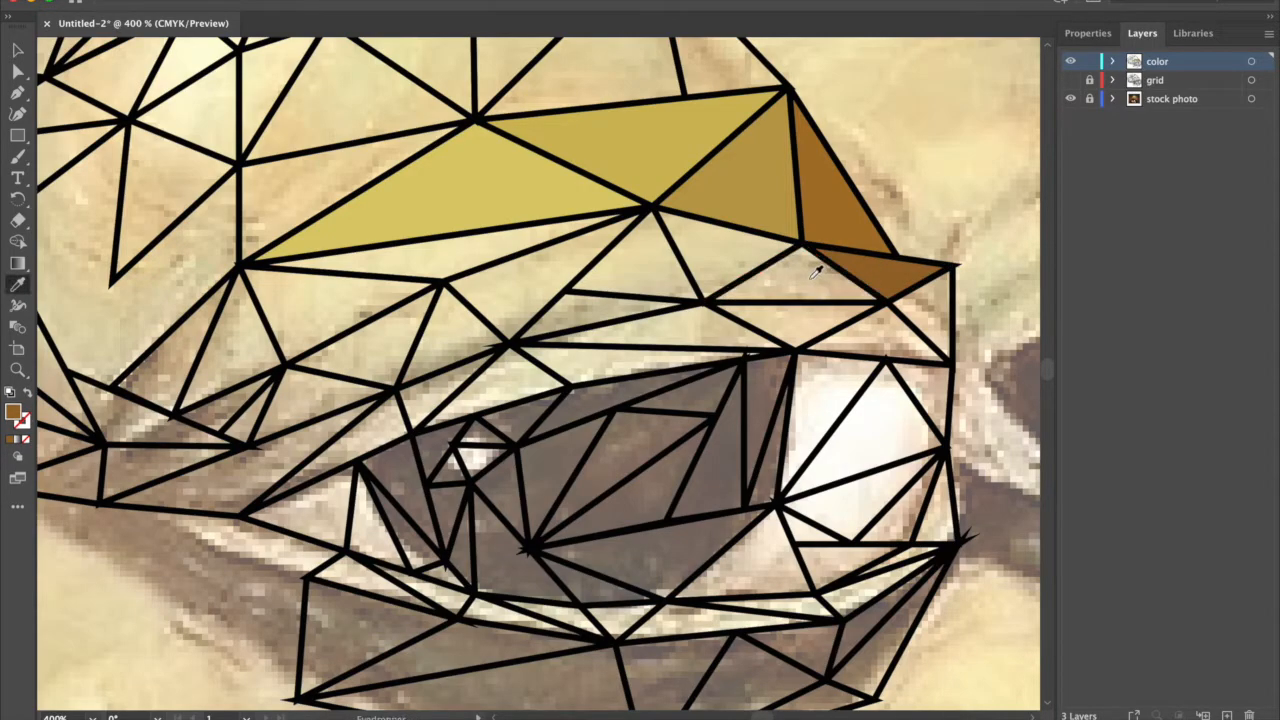
{"action": "left_click", "coordinate": [811, 270]}
{"action": "key", "text": "k"}
{"action": "left_click", "coordinate": [808, 279]}
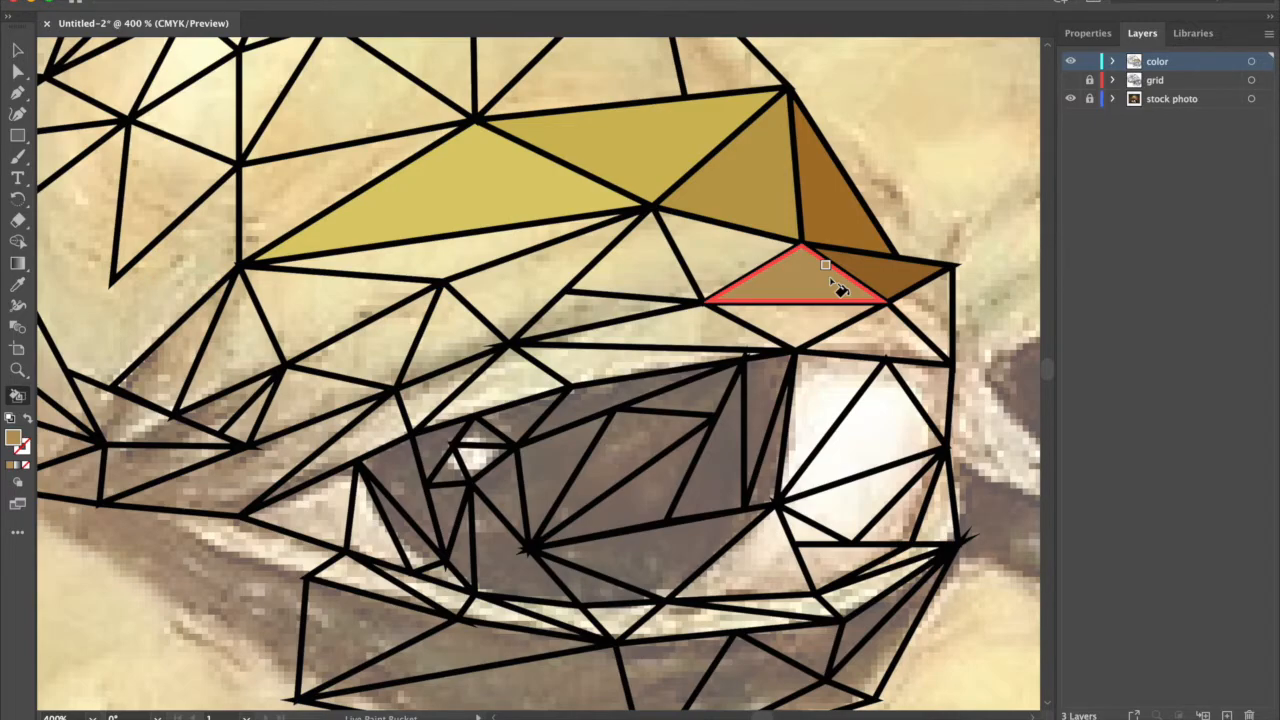
- Sample and fill the two olive-yellow triangles between the large yellow shapes and the tan triangle above the eyelid
{"action": "key", "text": "super+minus"}
{"action": "key", "text": "super+minus"}
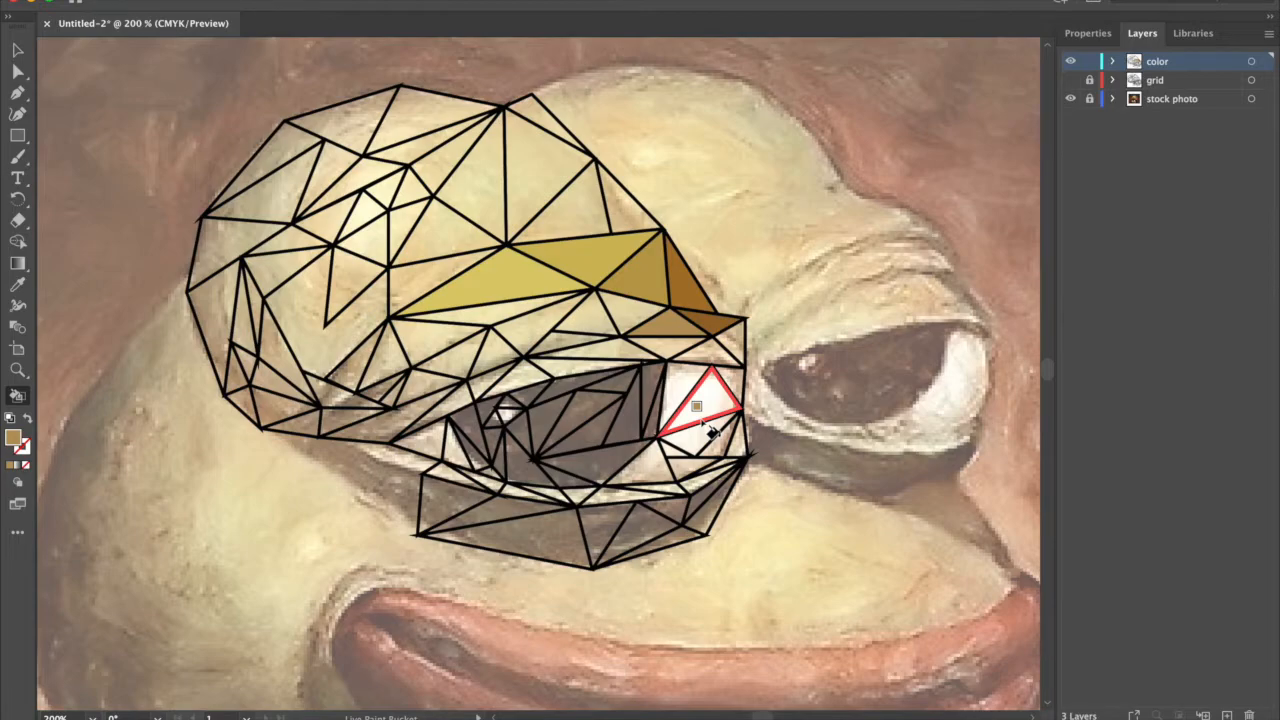
{"action": "key", "text": "super+shift+5"}
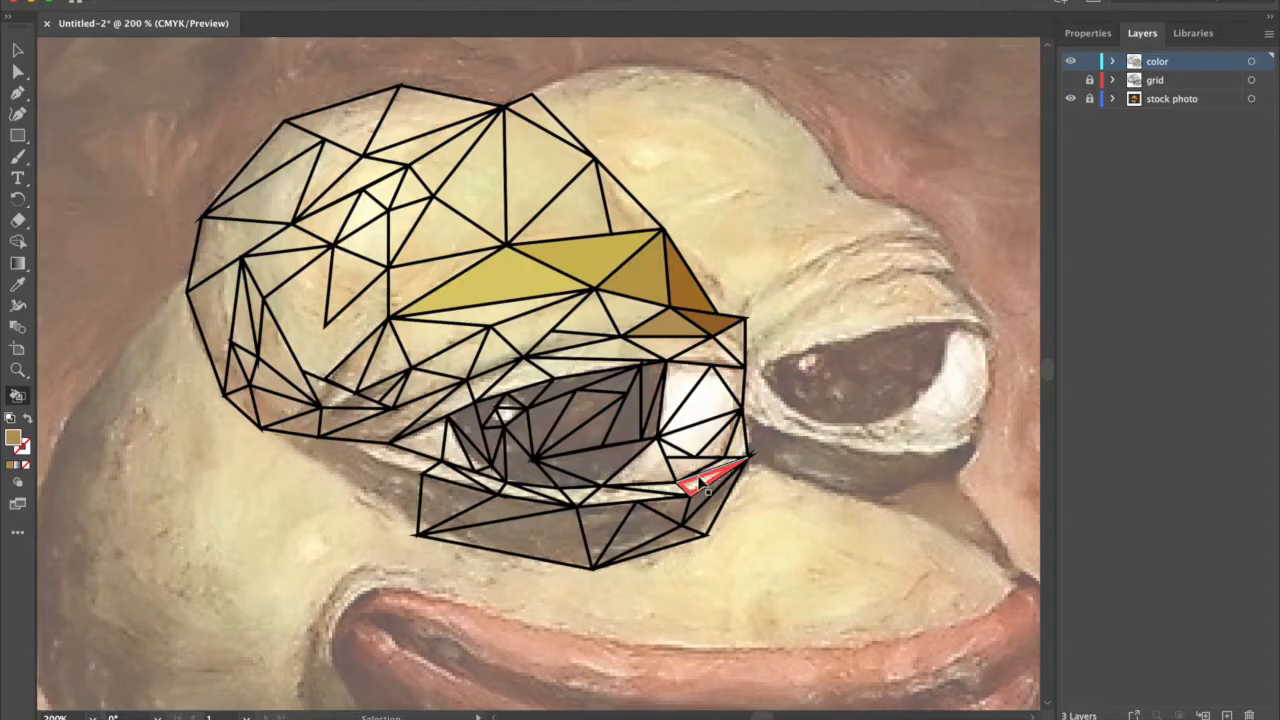
{"action": "key", "text": "super+equal"}
{"action": "key", "text": "super+equal"}
{"action": "key", "text": "super+equal"}
{"action": "left_click", "coordinate": [808, 178], "text": "alt"}
{"action": "key", "text": "k"}
{"action": "left_click", "coordinate": [800, 180]}
{"action": "left_click", "coordinate": [686, 194]}
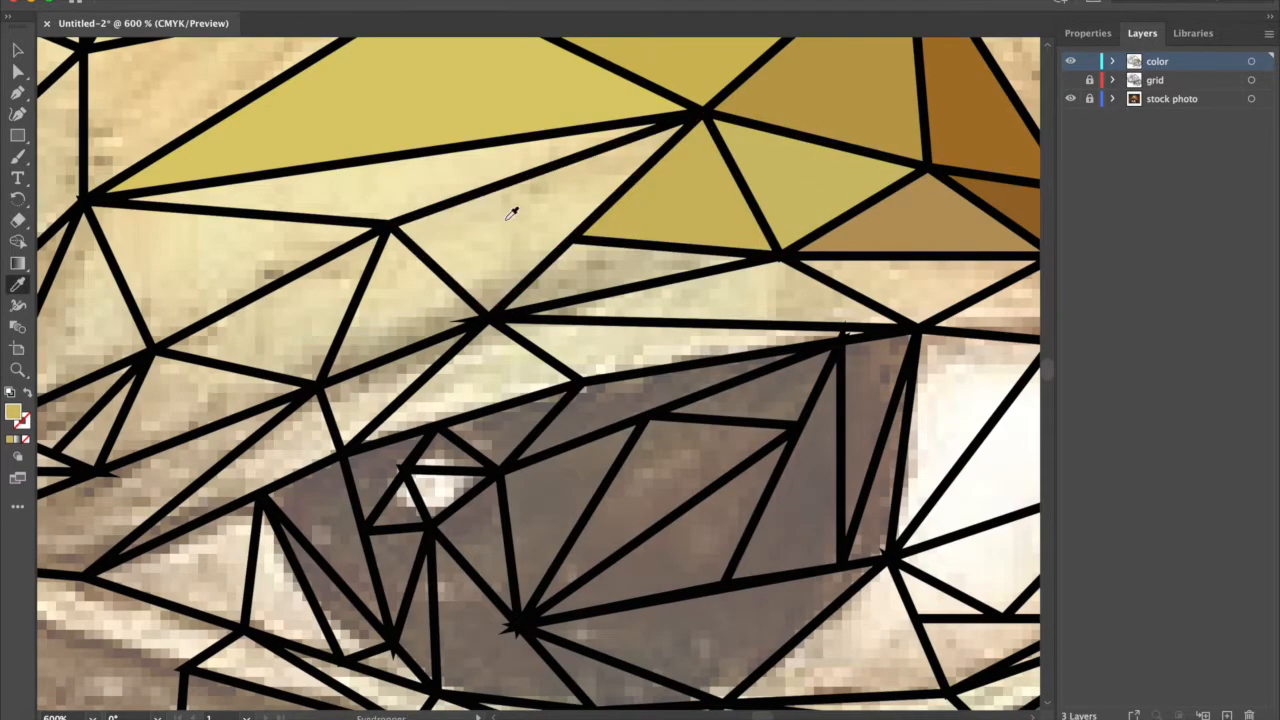
- Fill the eyelid crease triangles with sampled yellow, dark olive, khaki and peach, plus the light yellow sliver above them
{"action": "left_click", "coordinate": [538, 235]}
{"action": "left_click", "coordinate": [605, 275]}
{"action": "left_click", "coordinate": [758, 296]}
{"action": "left_click", "coordinate": [926, 275], "text": "alt"}
{"action": "key", "text": "k"}
{"action": "left_click", "coordinate": [880, 286]}
{"action": "left_click", "coordinate": [406, 183]}
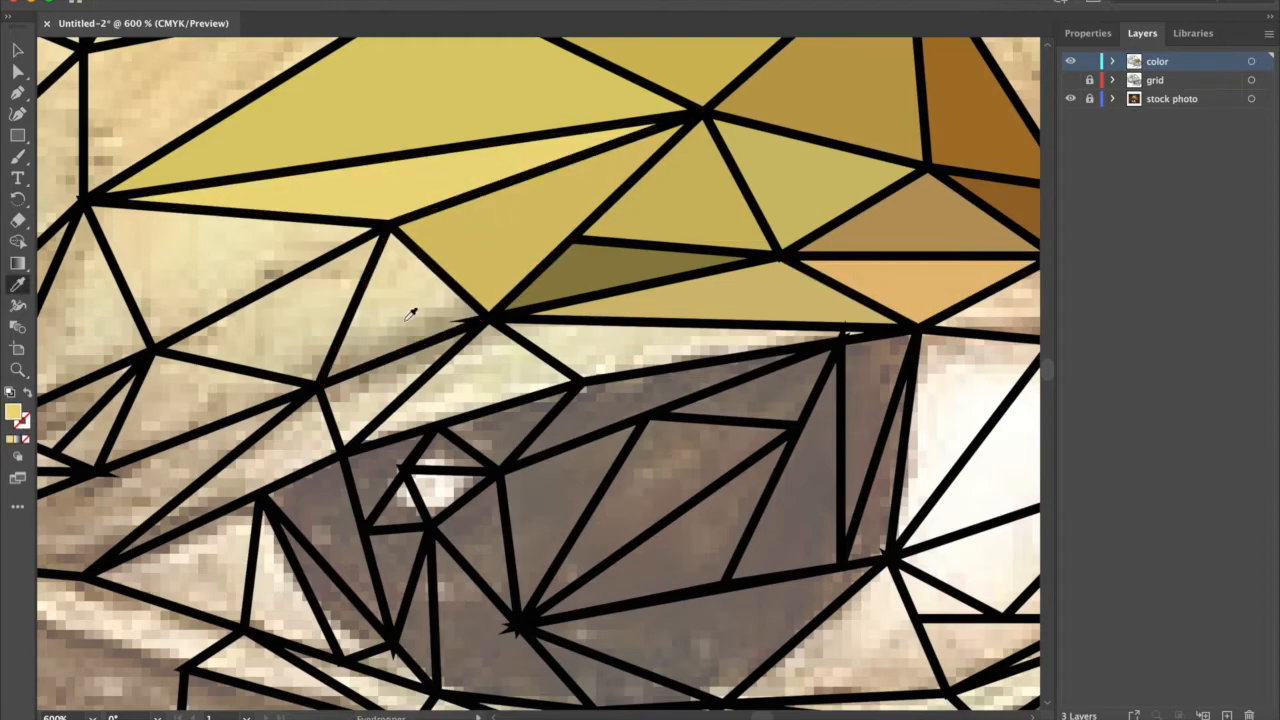
- Sample and fill the yellow and khaki skin triangles above the eye's outer half, down to the upper lid edge
{"action": "left_click", "coordinate": [297, 306]}
{"action": "left_click", "coordinate": [217, 249]}
{"action": "left_click", "coordinate": [400, 330]}
{"action": "left_click", "coordinate": [378, 389]}
{"action": "left_click", "coordinate": [486, 380], "text": "alt"}
{"action": "left_click", "coordinate": [487, 379]}
{"action": "left_click", "coordinate": [641, 340], "text": "alt"}
{"action": "left_click", "coordinate": [641, 340]}
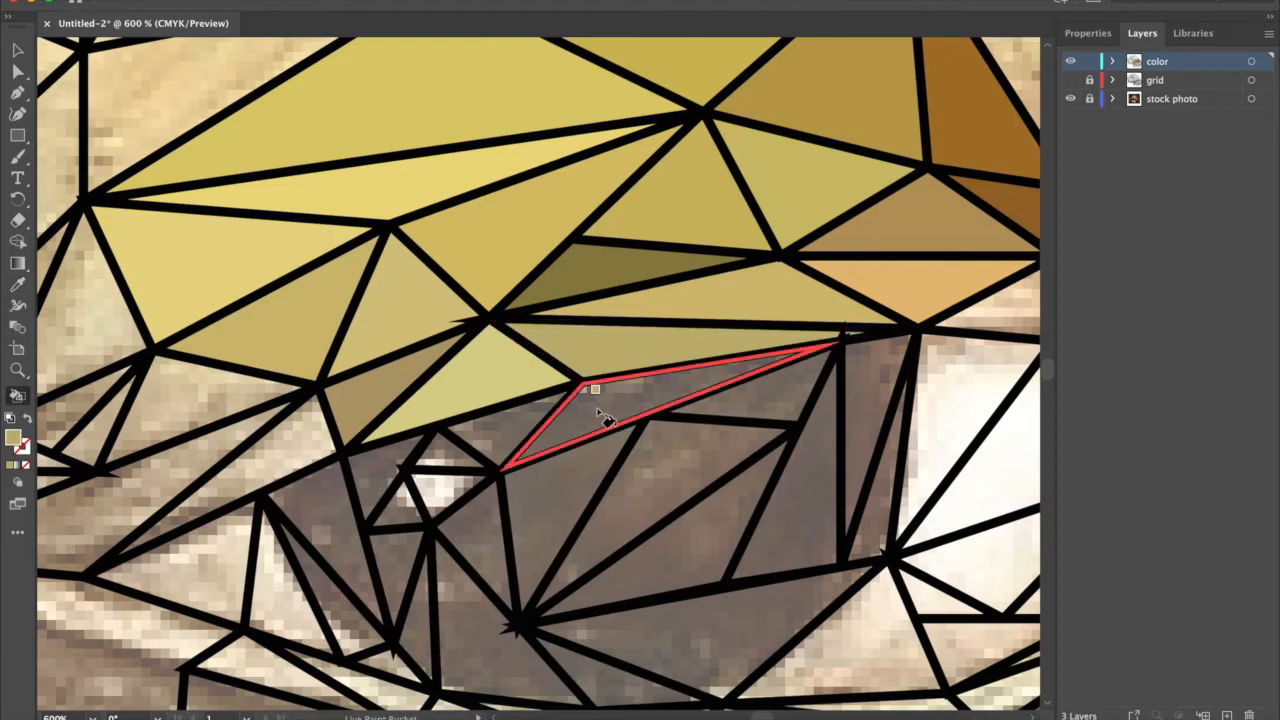
- Fill the triangles along the iris's upper edge and the small one above the highlight with sampled dark browns
{"action": "left_click", "coordinate": [599, 409], "text": "alt"}
{"action": "left_click", "coordinate": [599, 411]}
{"action": "left_click", "coordinate": [499, 429], "text": "alt"}
{"action": "left_click", "coordinate": [500, 430]}
{"action": "left_click", "coordinate": [442, 442], "text": "alt"}
{"action": "left_click", "coordinate": [442, 447]}
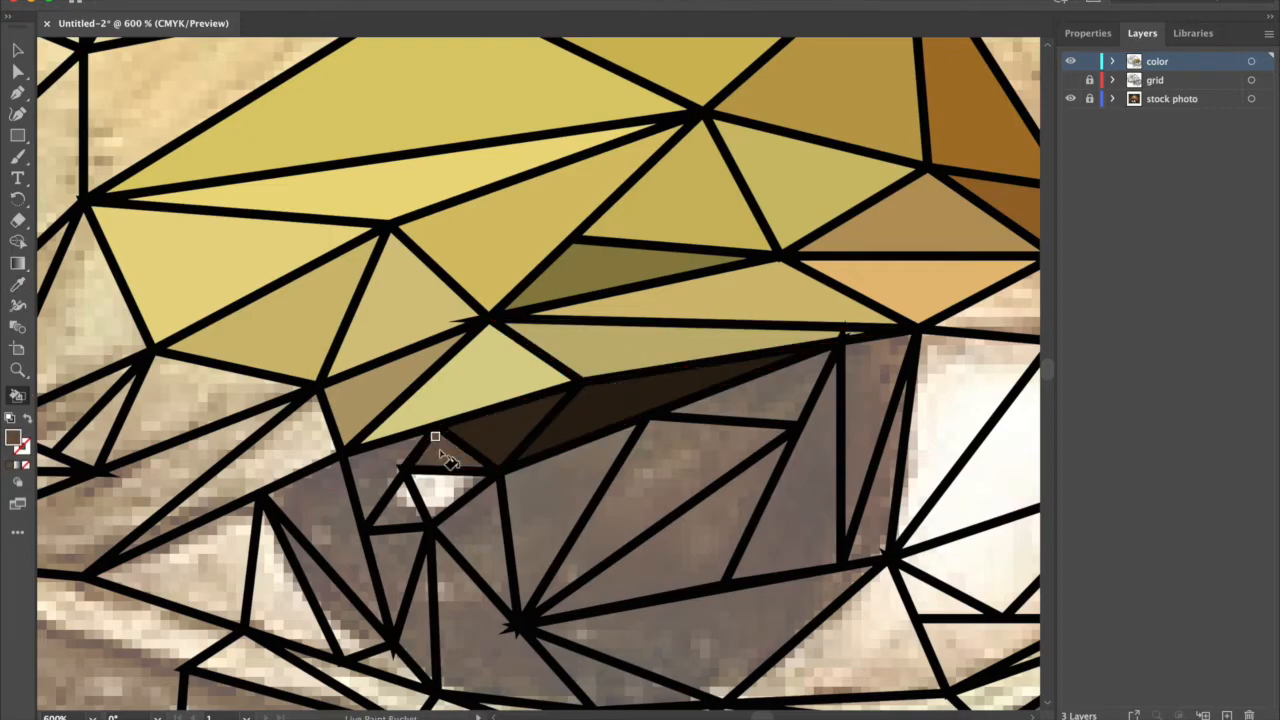
- Fill the pale iris highlight triangle and the dark brown triangles beside it with colors sampled from the photo
{"action": "left_click", "coordinate": [442, 487], "text": "alt"}
{"action": "left_click", "coordinate": [442, 493]}
{"action": "left_click", "coordinate": [402, 504], "text": "alt"}
{"action": "left_click", "coordinate": [404, 508]}
{"action": "left_click", "coordinate": [371, 472], "text": "alt"}
{"action": "left_click", "coordinate": [376, 474]}
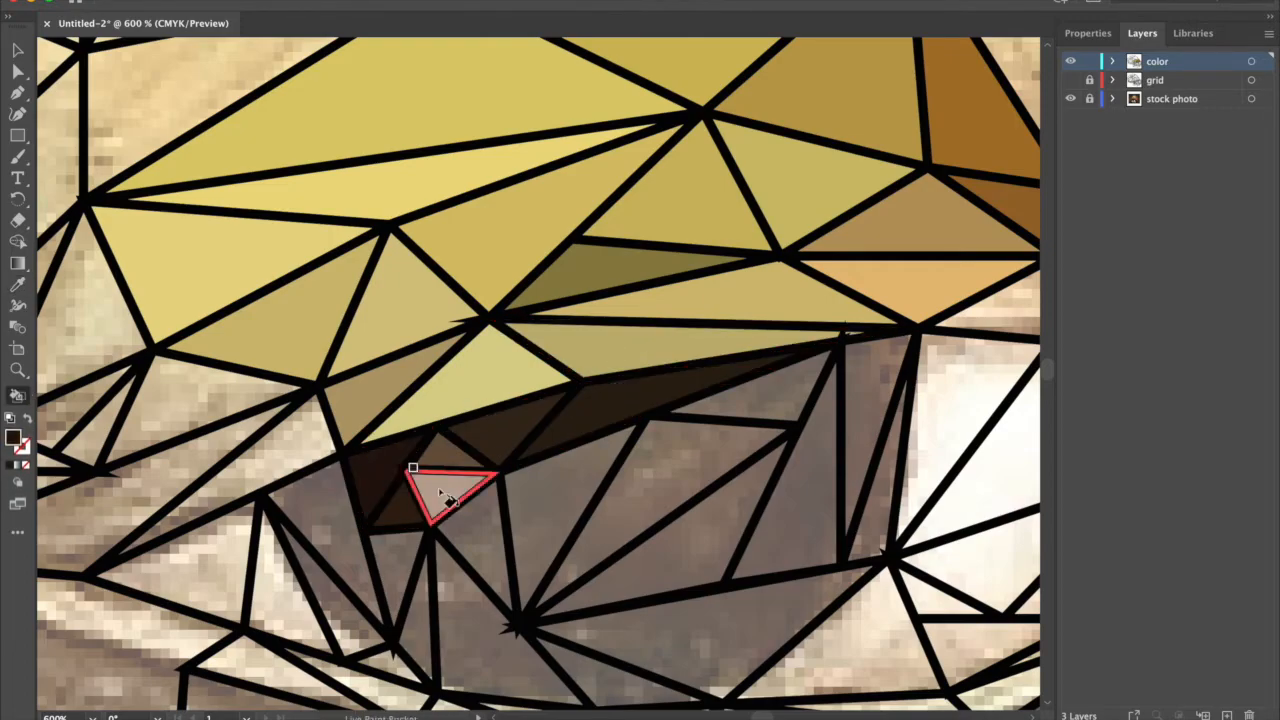
- Sample and fill the central iris triangles and the small one near the upper lid with dark brown tones
{"action": "left_click", "coordinate": [483, 537]}
{"action": "left_click", "coordinate": [551, 502], "text": "alt"}
{"action": "left_click", "coordinate": [549, 503]}
{"action": "left_click", "coordinate": [689, 464], "text": "alt"}
{"action": "left_click", "coordinate": [684, 466]}
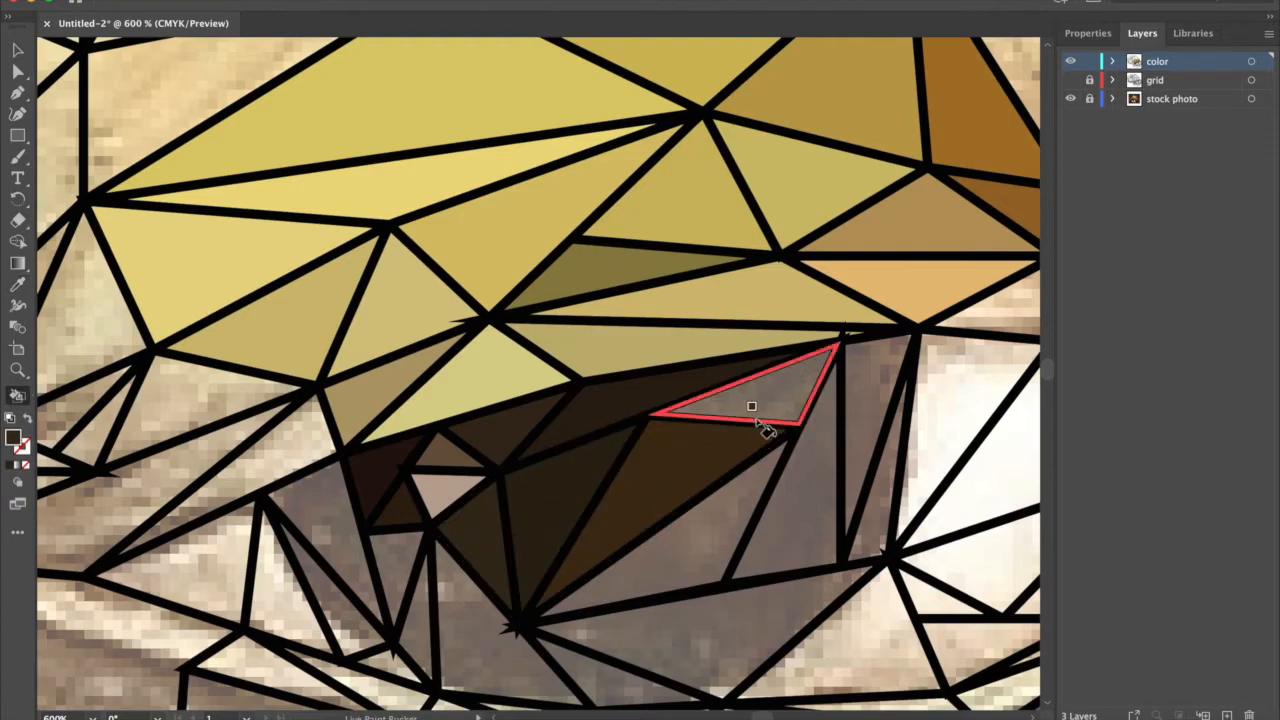
{"action": "left_click", "coordinate": [781, 396], "text": "alt"}
{"action": "left_click", "coordinate": [782, 399]}
- Fill the remaining iris triangles up to the white of the eye with sampled near-black and reddish browns
{"action": "left_click", "coordinate": [688, 564]}
{"action": "left_click", "coordinate": [810, 518]}
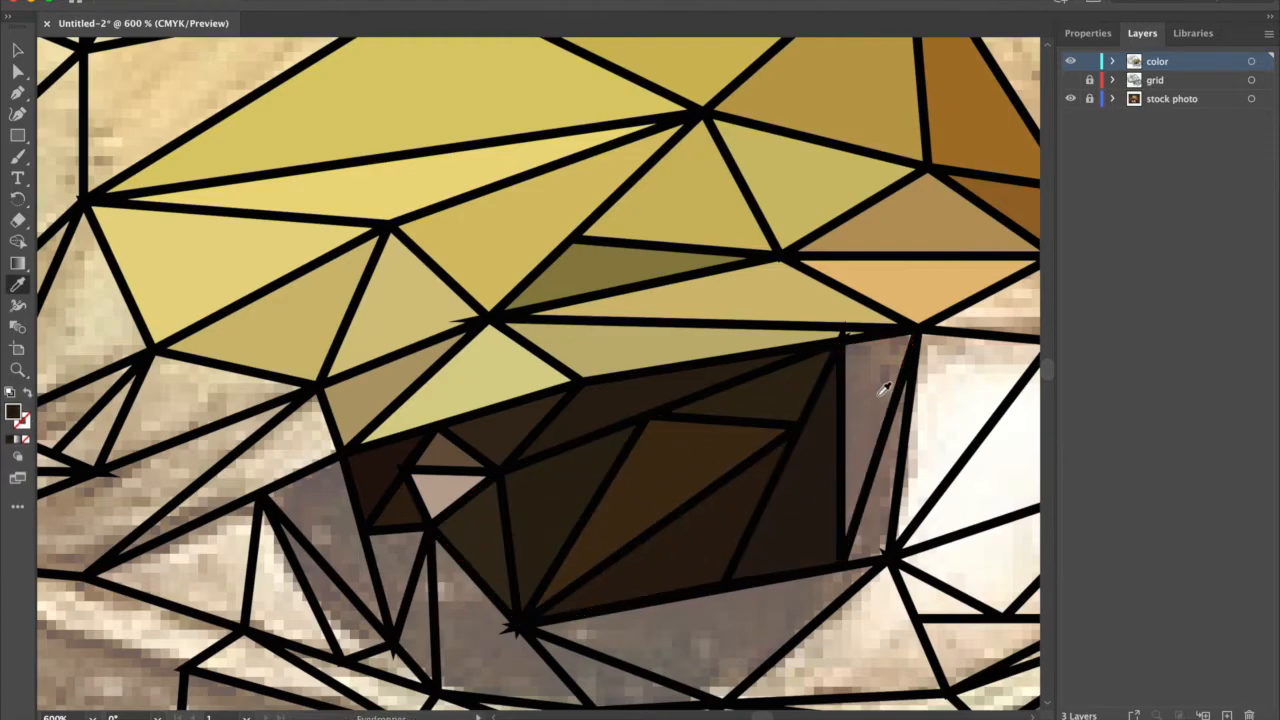
{"action": "left_click", "coordinate": [878, 447]}
{"action": "left_click", "coordinate": [877, 527], "text": "alt"}
{"action": "left_click", "coordinate": [877, 526]}
- Fill the eye-white triangle beside the iris and the peach and brown skin triangles above it with sampled colors
{"action": "left_click", "coordinate": [971, 388], "text": "alt"}
{"action": "left_click", "coordinate": [968, 382]}
{"action": "left_click_drag", "start_coordinate": [965, 376], "coordinate": [808, 431]}
{"action": "left_click", "coordinate": [886, 357], "text": "alt"}
{"action": "left_click", "coordinate": [886, 357]}
{"action": "left_click", "coordinate": [966, 303], "text": "alt"}
{"action": "left_click", "coordinate": [964, 306]}
- Sample and fill the brown skin triangle at the inner eye edge and the large white triangle next to it
{"action": "scroll", "coordinate": [964, 308], "scroll_direction": "down", "scroll_amount": 3}
{"action": "left_click", "coordinate": [979, 386], "text": "alt"}
{"action": "left_click", "coordinate": [976, 386]}
{"action": "left_click", "coordinate": [858, 474], "text": "alt"}
{"action": "left_click", "coordinate": [869, 464]}
{"action": "left_click", "coordinate": [817, 371]}
- Fill the cream triangle below the eye white and the brown and tan triangles at the inner corner with sampled colors
{"action": "scroll", "coordinate": [838, 450], "scroll_direction": "down", "scroll_amount": 2}
{"action": "left_click", "coordinate": [847, 515], "text": "alt"}
{"action": "left_click", "coordinate": [847, 523]}
{"action": "left_click", "coordinate": [930, 536], "text": "alt"}
{"action": "left_click", "coordinate": [929, 535]}
{"action": "left_click", "coordinate": [986, 541], "text": "alt"}
{"action": "left_click", "coordinate": [982, 543]}
- Sample and fill the small peach, pinkish and beige triangles beneath the white of the eye
{"action": "left_click", "coordinate": [779, 560], "text": "alt"}
{"action": "left_click", "coordinate": [780, 562]}
{"action": "scroll", "coordinate": [786, 564], "scroll_direction": "down", "scroll_amount": 2}
{"action": "left_click", "coordinate": [826, 554], "text": "alt"}
{"action": "left_click", "coordinate": [821, 560]}
{"action": "left_click", "coordinate": [724, 579], "text": "alt"}
{"action": "left_click", "coordinate": [720, 577]}
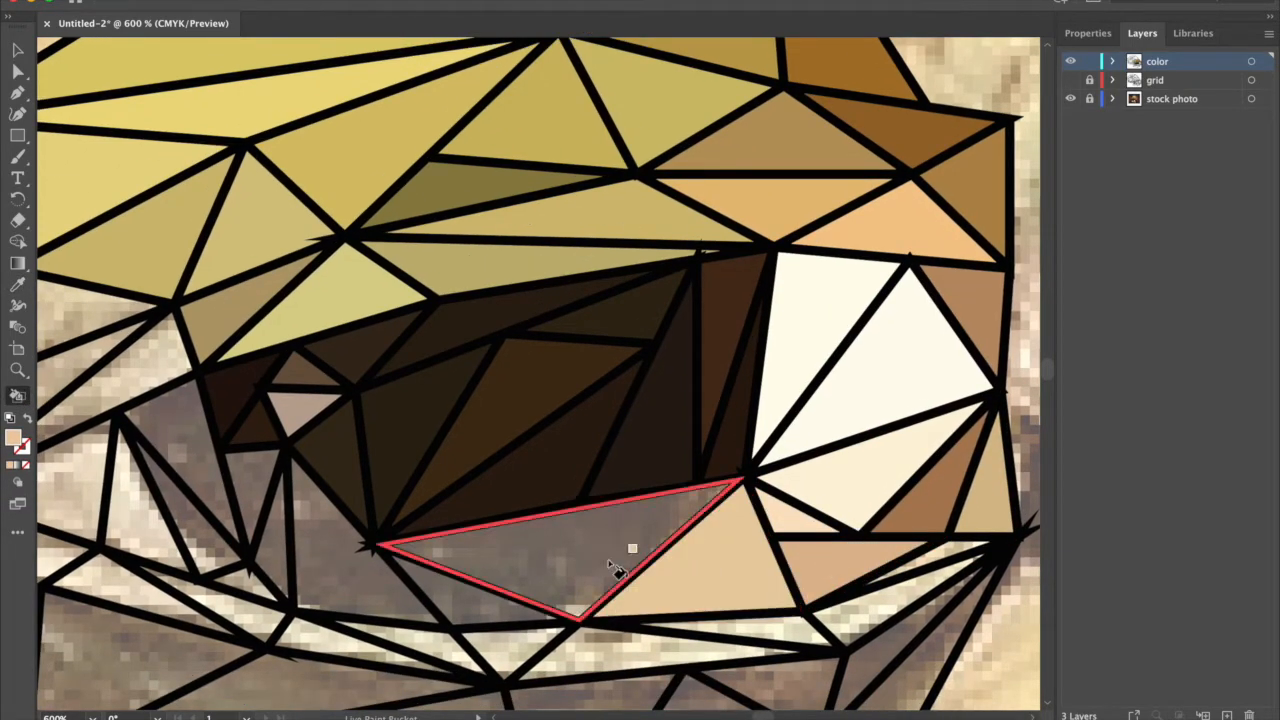
- Fill the triangles along the lower edge of the iris with dark tones sampled from the photo
{"action": "left_click", "coordinate": [570, 547], "text": "alt"}
{"action": "left_click", "coordinate": [572, 548]}
{"action": "left_click", "coordinate": [471, 608]}
{"action": "left_click", "coordinate": [352, 582]}
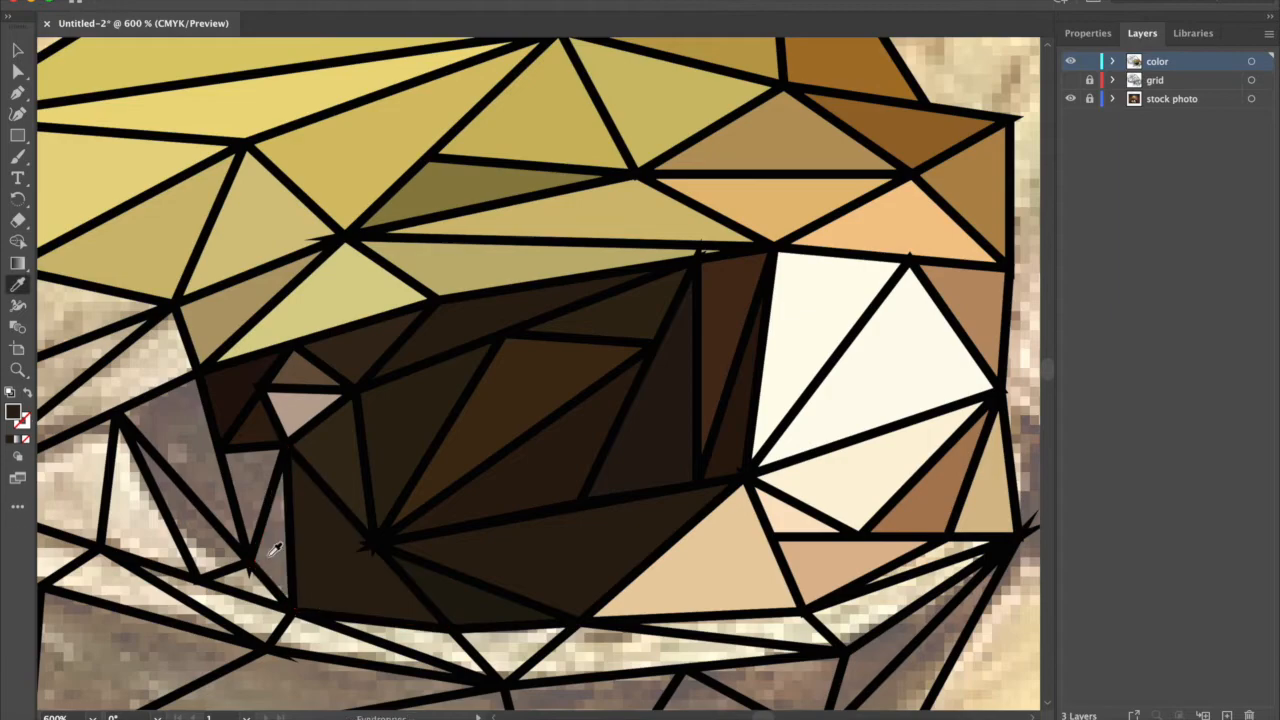
- Sample and fill the narrow dark brown triangles at the iris's outer end and the tan triangle beside them
{"action": "left_click", "coordinate": [272, 550]}
{"action": "left_click", "coordinate": [252, 490]}
{"action": "left_click", "coordinate": [186, 424]}
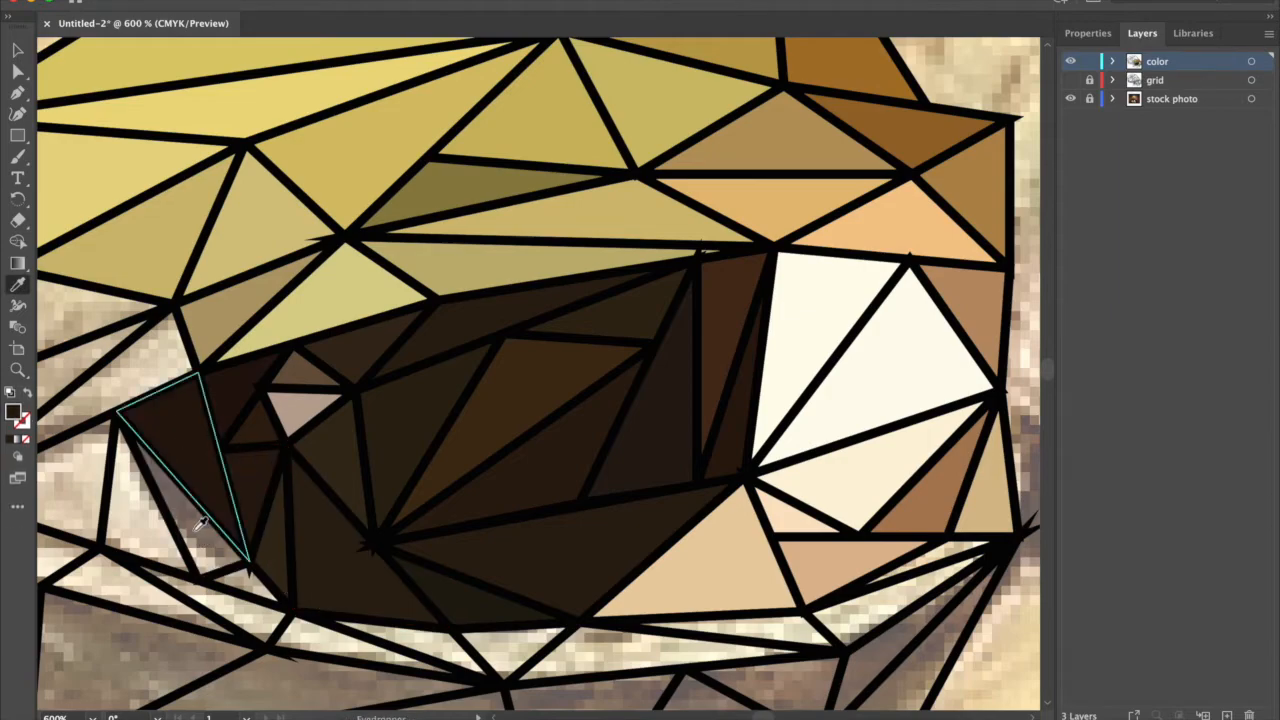
{"action": "left_click", "coordinate": [194, 519]}
{"action": "scroll", "coordinate": [200, 540], "scroll_direction": "left", "scroll_amount": 3}
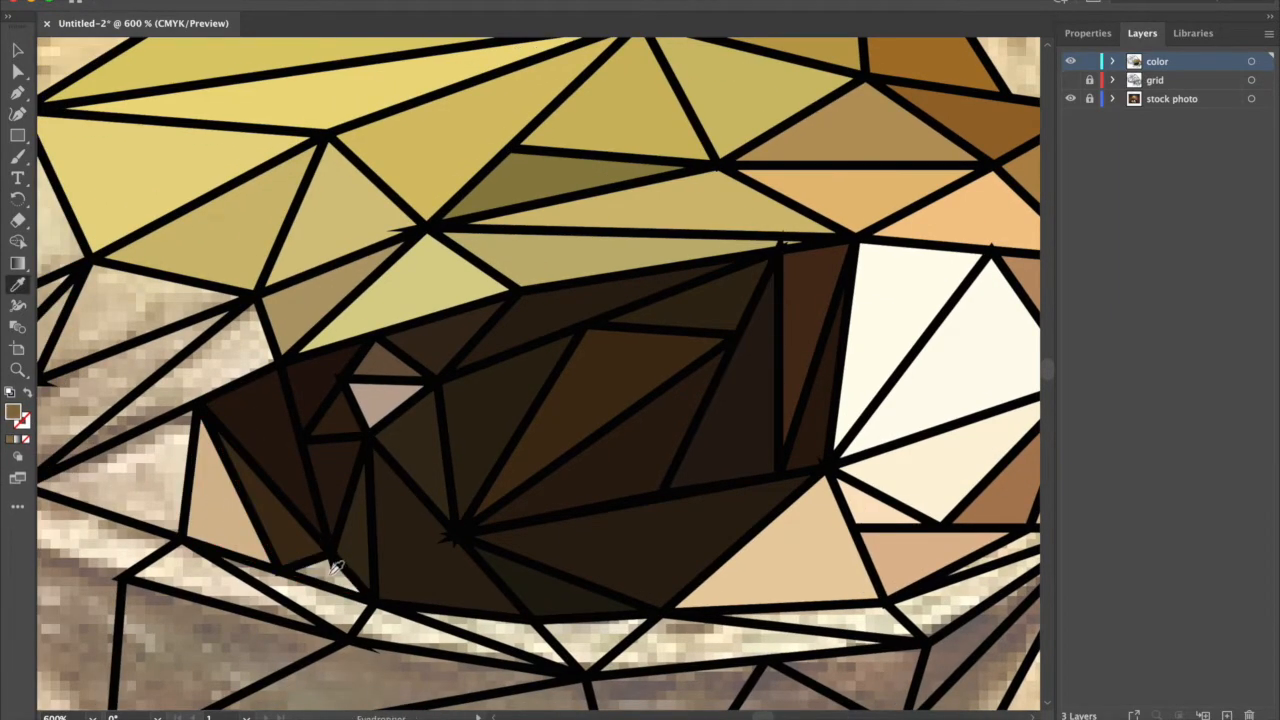
- Fill the khaki lower-lid triangle and the brown triangle at the eye's outer corner with sampled colors
{"action": "left_click", "coordinate": [335, 605]}
{"action": "key", "text": "k"}
{"action": "left_click", "coordinate": [335, 605]}
{"action": "key", "text": "i"}
{"action": "left_click", "coordinate": [148, 483]}
{"action": "key", "text": "k"}
{"action": "left_click", "coordinate": [150, 478]}
- Sample and fill the tan and dark brown triangles above the eye's outer corner, including the long brown one
{"action": "key", "text": "i"}
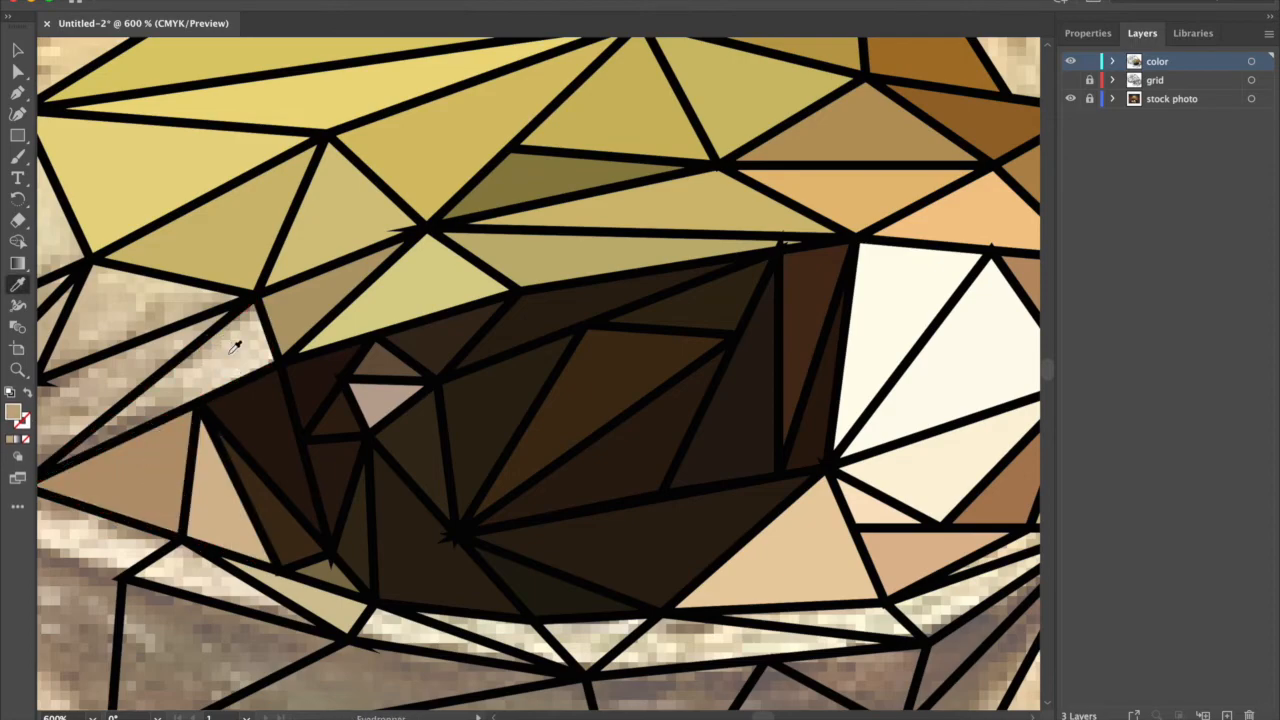
{"action": "key", "text": "i"}
{"action": "left_click", "coordinate": [115, 445]}
{"action": "key", "text": "k"}
{"action": "left_click", "coordinate": [117, 445]}
{"action": "key", "text": "i"}
{"action": "left_click", "coordinate": [230, 322]}
{"action": "key", "text": "k"}
{"action": "left_click", "coordinate": [232, 324]}
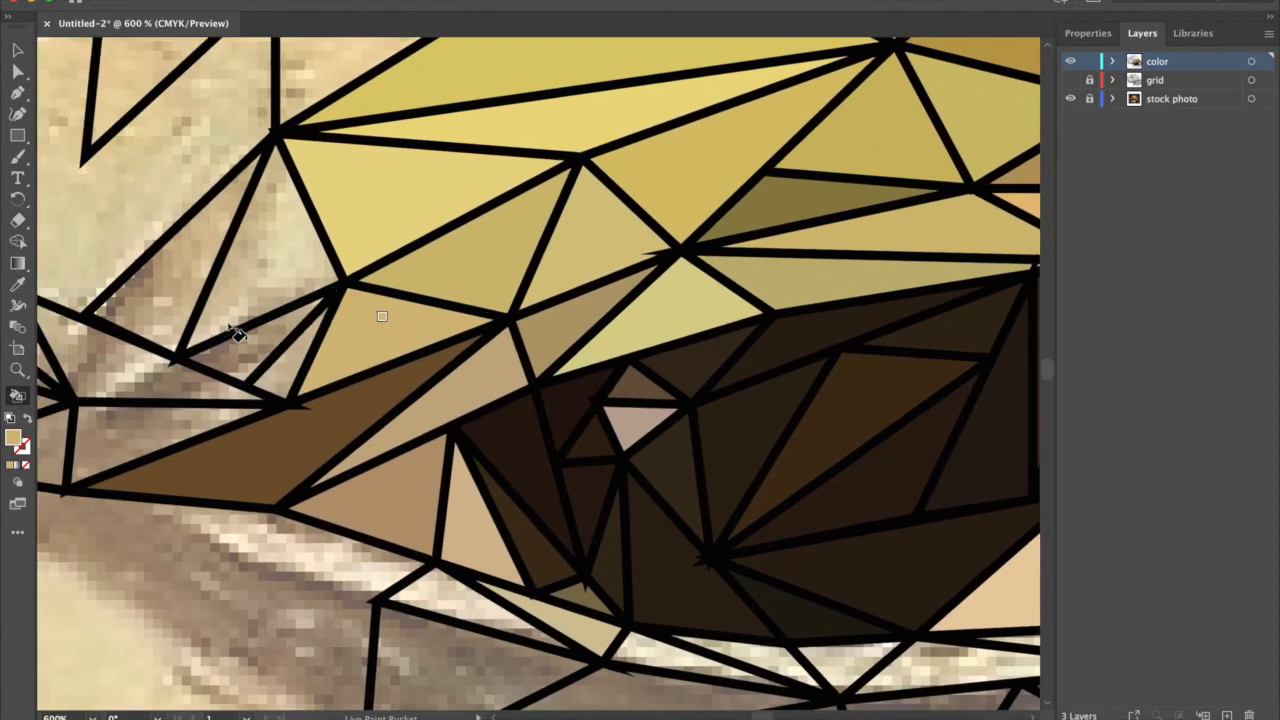
- Fill the small brown and dark olive triangles in the crease beyond the eye's outer corner with sampled colors
{"action": "key", "text": "k"}
{"action": "left_click", "coordinate": [258, 337]}
{"action": "left_click", "coordinate": [119, 370]}
{"action": "key", "text": "i"}
{"action": "left_click", "coordinate": [125, 443]}
{"action": "key", "text": "k"}
{"action": "left_click", "coordinate": [125, 444]}
- Sample the brown shade in the lower triangle at the crease's outer end and fill that triangle
{"action": "scroll", "coordinate": [125, 444], "scroll_direction": "left", "scroll_amount": 4}
{"action": "key", "text": "i"}
{"action": "left_click", "coordinate": [171, 449]}
{"action": "key", "text": "k"}
{"action": "left_click", "coordinate": [170, 448]}
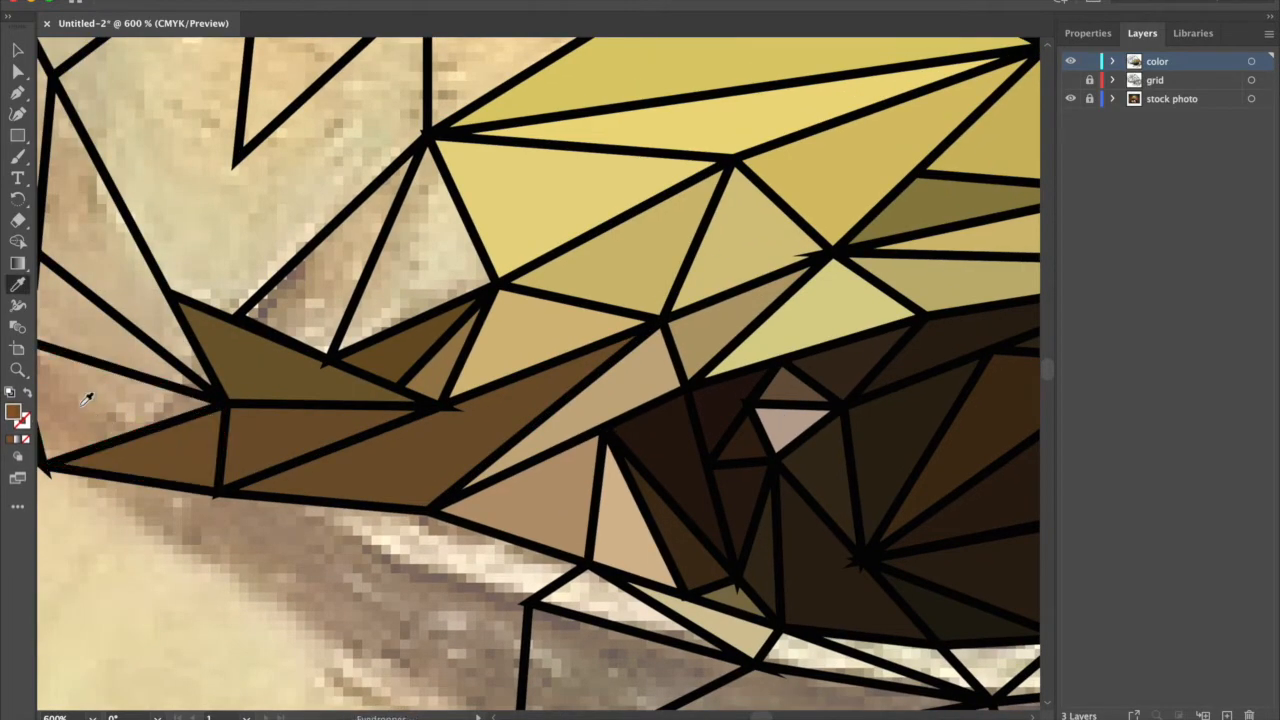
- Fill the fan of triangles along the brow's outer edge with sampled rust, brown and golden-brown tones
{"action": "left_click", "coordinate": [95, 337]}
{"action": "key", "text": "k"}
{"action": "left_click", "coordinate": [97, 338]}
{"action": "key", "text": "i"}
{"action": "left_click", "coordinate": [109, 250]}
{"action": "key", "text": "k"}
{"action": "left_click", "coordinate": [110, 253]}
- Sample and fill the khaki and brown triangles above the outer crease and the large irregular olive shape next to them
{"action": "key", "text": "i"}
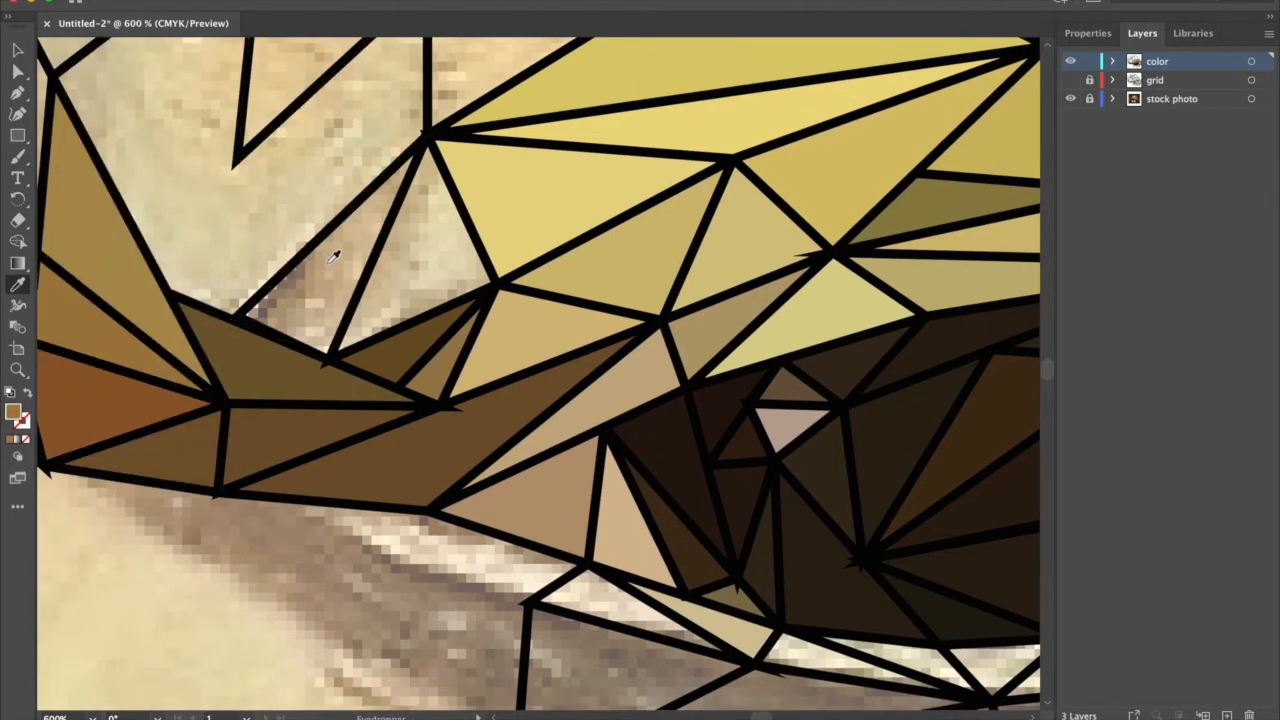
{"action": "left_click", "coordinate": [449, 250]}
{"action": "key", "text": "k"}
{"action": "left_click", "coordinate": [449, 252]}
{"action": "key", "text": "i"}
{"action": "left_click", "coordinate": [231, 230]}
{"action": "key", "text": "k"}
{"action": "left_click", "coordinate": [224, 210]}
- Fill the golden-brown pointed triangle and the orange and yellow triangles in the middle of the brow with sampled colors
{"action": "scroll", "coordinate": [240, 206], "scroll_direction": "up", "scroll_amount": 5}
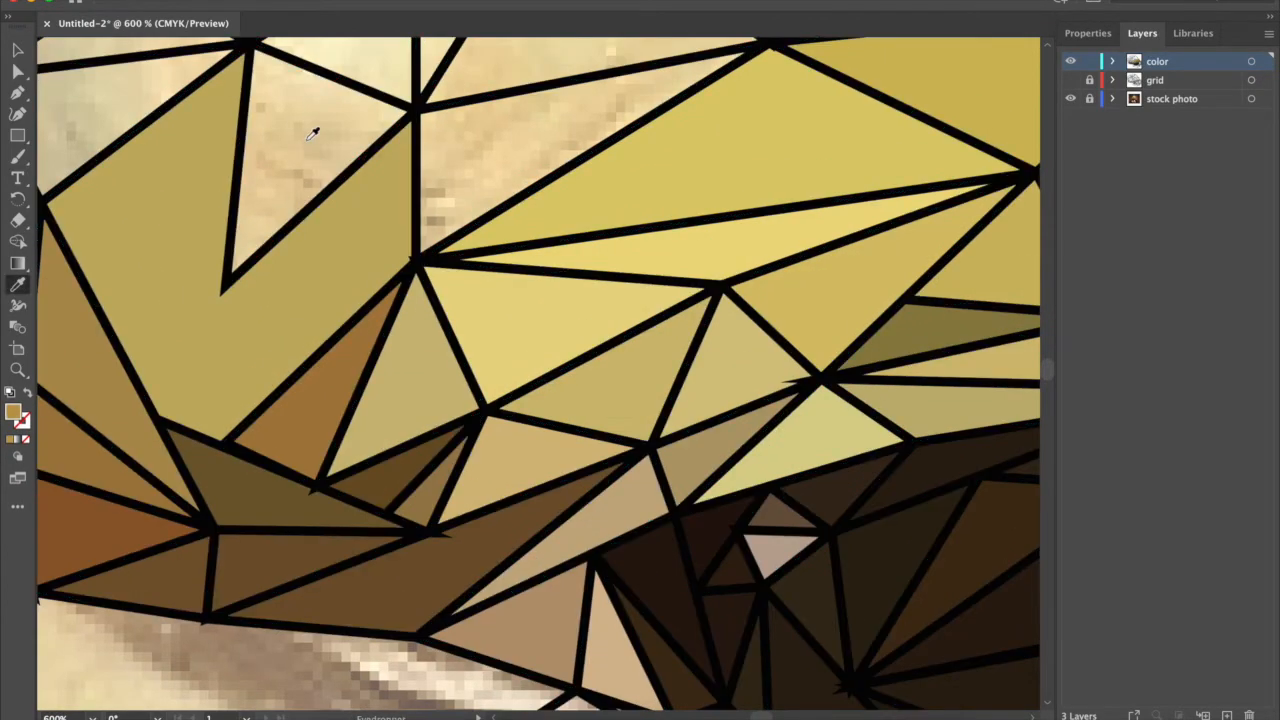
{"action": "left_click", "coordinate": [550, 141]}
{"action": "key", "text": "k"}
{"action": "left_click", "coordinate": [550, 143]}
{"action": "scroll", "coordinate": [551, 148], "scroll_direction": "up", "scroll_amount": 5}
{"action": "key", "text": "i"}
{"action": "left_click", "coordinate": [528, 170]}
{"action": "key", "text": "k"}
{"action": "left_click", "coordinate": [528, 170]}
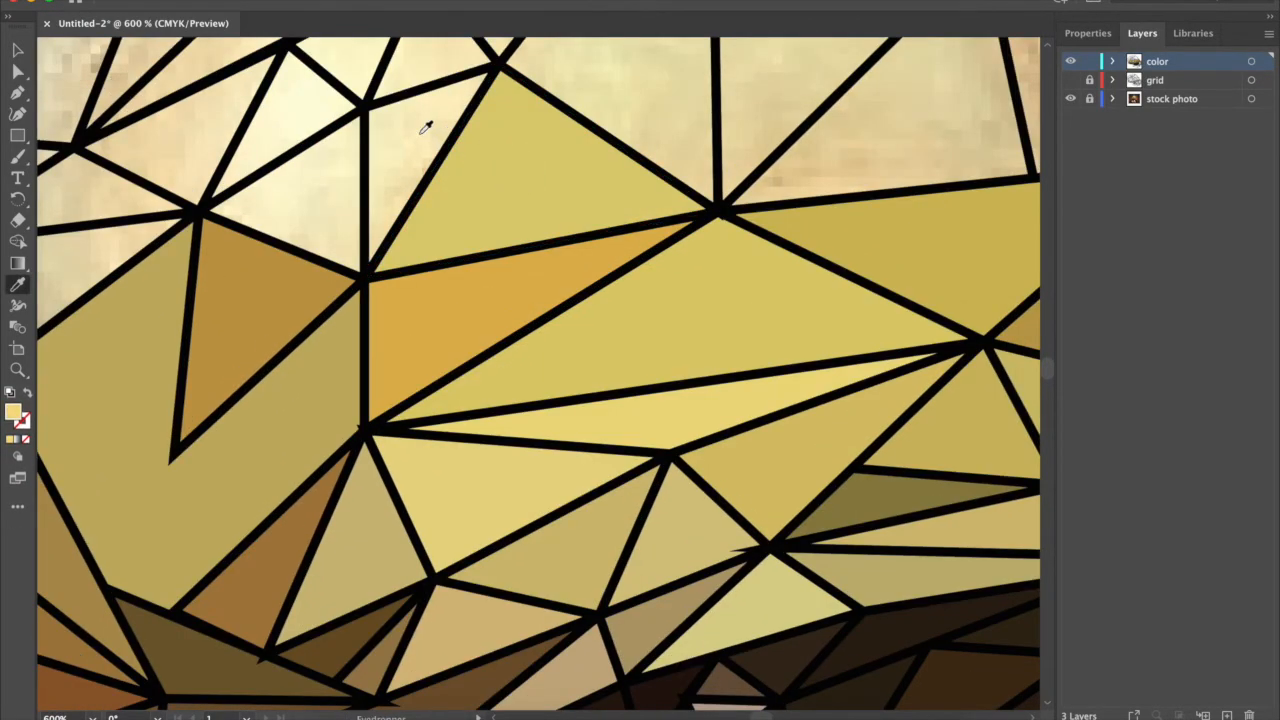
- Sample and fill the light yellow and golden triangles in the bright area of the upper brow
{"action": "left_click", "coordinate": [320, 200]}
{"action": "key", "text": "k"}
{"action": "left_click", "coordinate": [321, 202]}
{"action": "scroll", "coordinate": [322, 210], "scroll_direction": "up", "scroll_amount": 3}
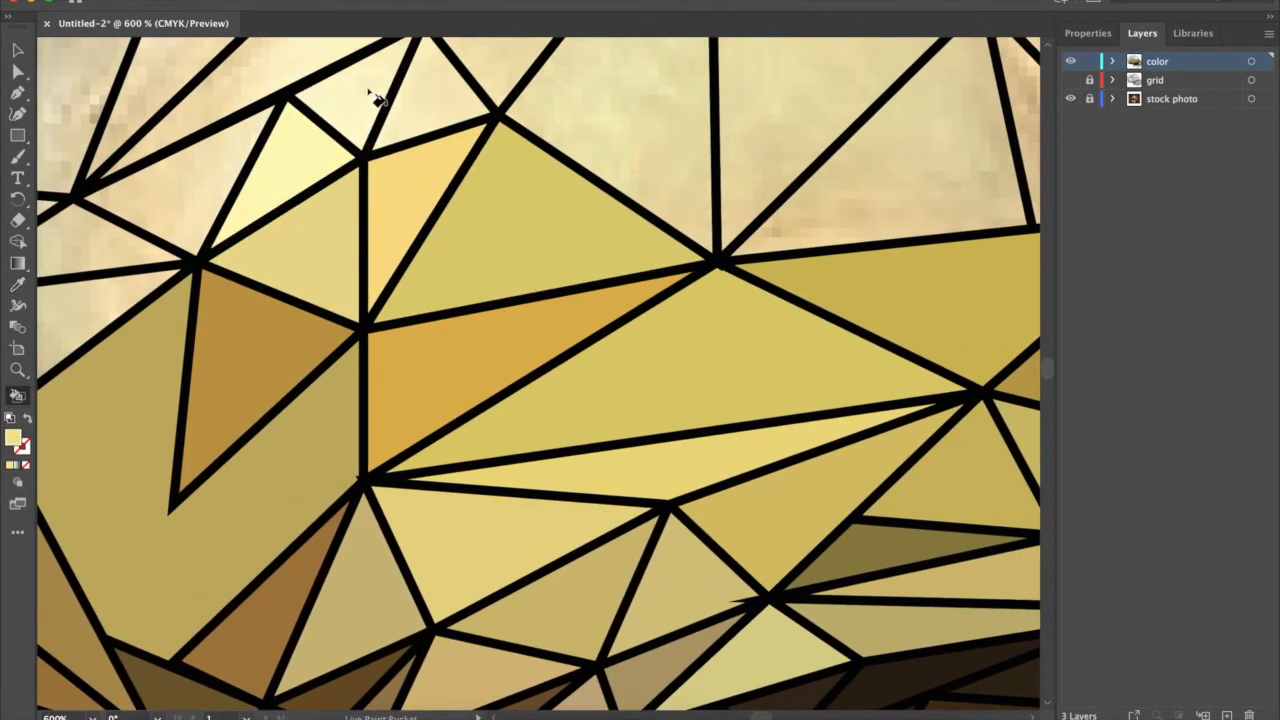
{"action": "scroll", "coordinate": [185, 215], "scroll_direction": "left", "scroll_amount": 3}
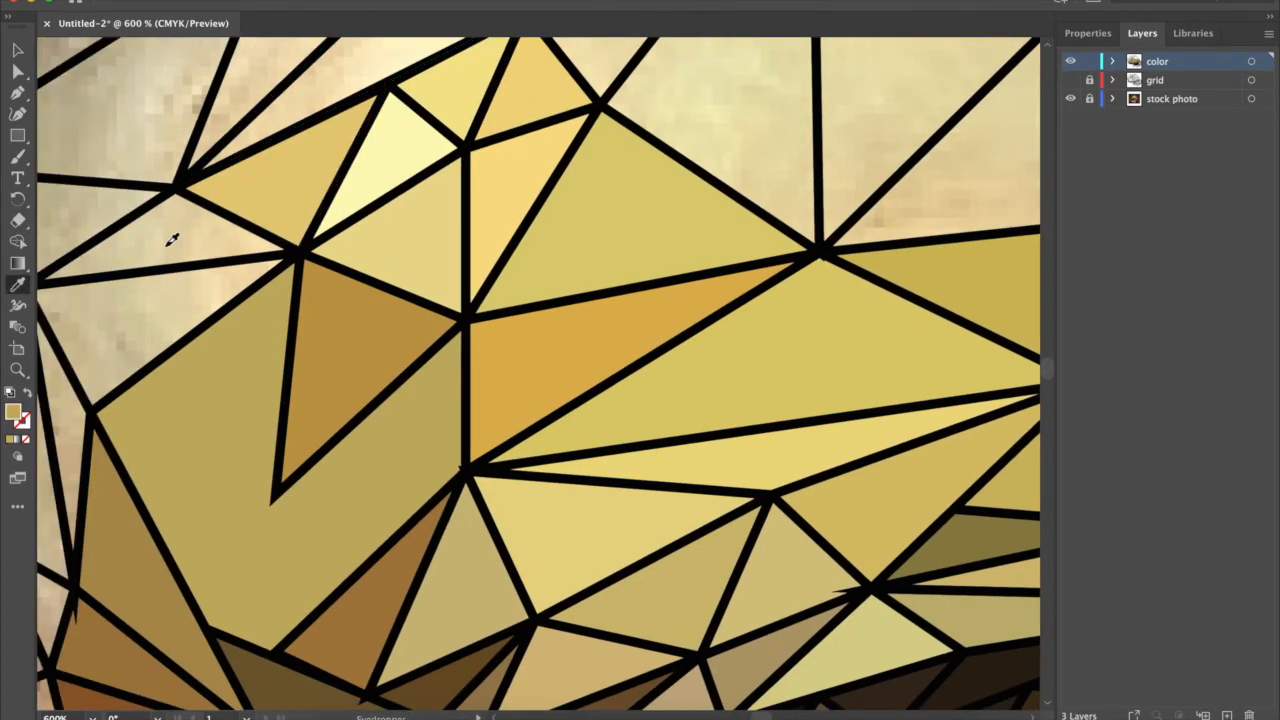
- Sample and fill the olive and brown triangles along the outer left edge of the brow area with photo colors
{"action": "left_click", "coordinate": [149, 320]}
{"action": "scroll", "coordinate": [200, 330], "scroll_direction": "left", "scroll_amount": 5}
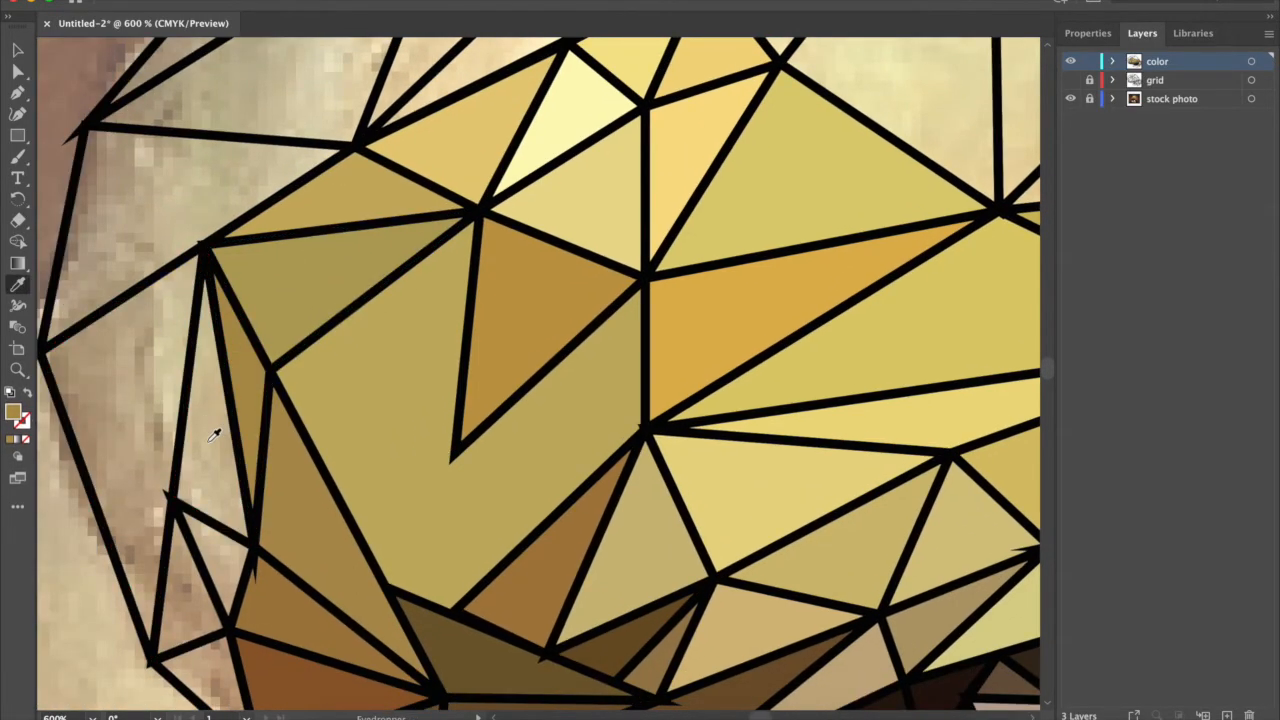
{"action": "left_click", "coordinate": [143, 517]}
{"action": "left_click", "coordinate": [191, 594]}
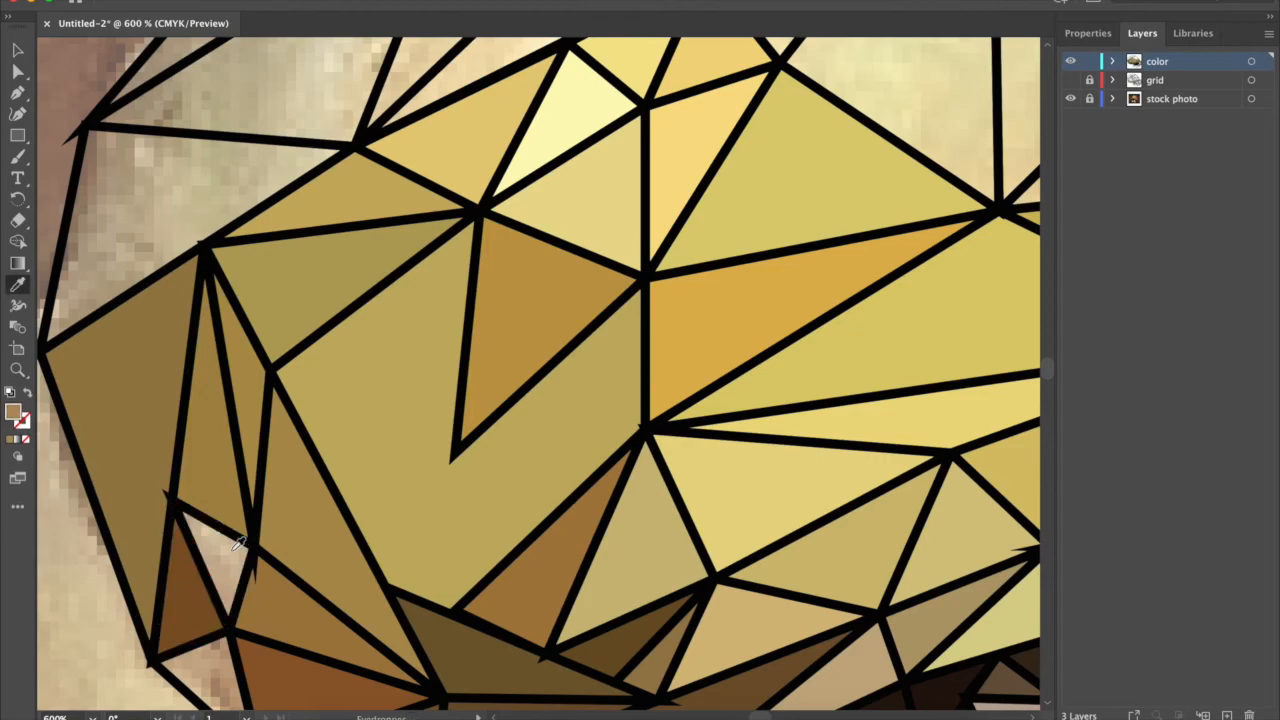
{"action": "key", "text": "k"}
{"action": "scroll", "coordinate": [238, 543], "scroll_direction": "down", "scroll_amount": 3}
{"action": "scroll", "coordinate": [238, 590], "scroll_direction": "up", "scroll_amount": 3}
{"action": "scroll", "coordinate": [266, 220], "scroll_direction": "up", "scroll_amount": 2}
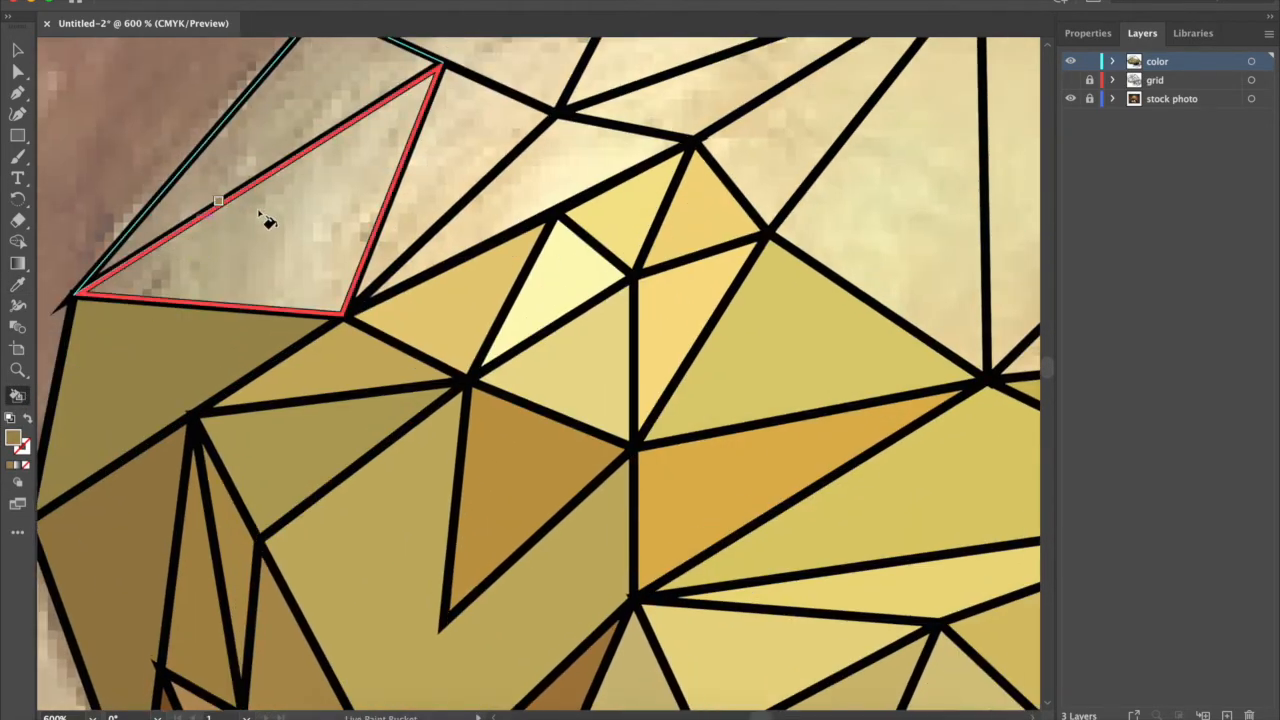
- Fill the two olive triangles on the upper-left edge and the tan triangle beside them with sampled colors
{"action": "left_click", "coordinate": [289, 214]}
{"action": "scroll", "coordinate": [300, 195], "scroll_direction": "up", "scroll_amount": 2}
{"action": "left_click", "coordinate": [298, 181]}
{"action": "left_click", "coordinate": [456, 237], "text": "alt"}
{"action": "left_click", "coordinate": [456, 237]}
- Sample and fill the two tan shapes along the top edge and the light yellow and golden triangles below them
{"action": "left_click", "coordinate": [513, 102], "text": "alt"}
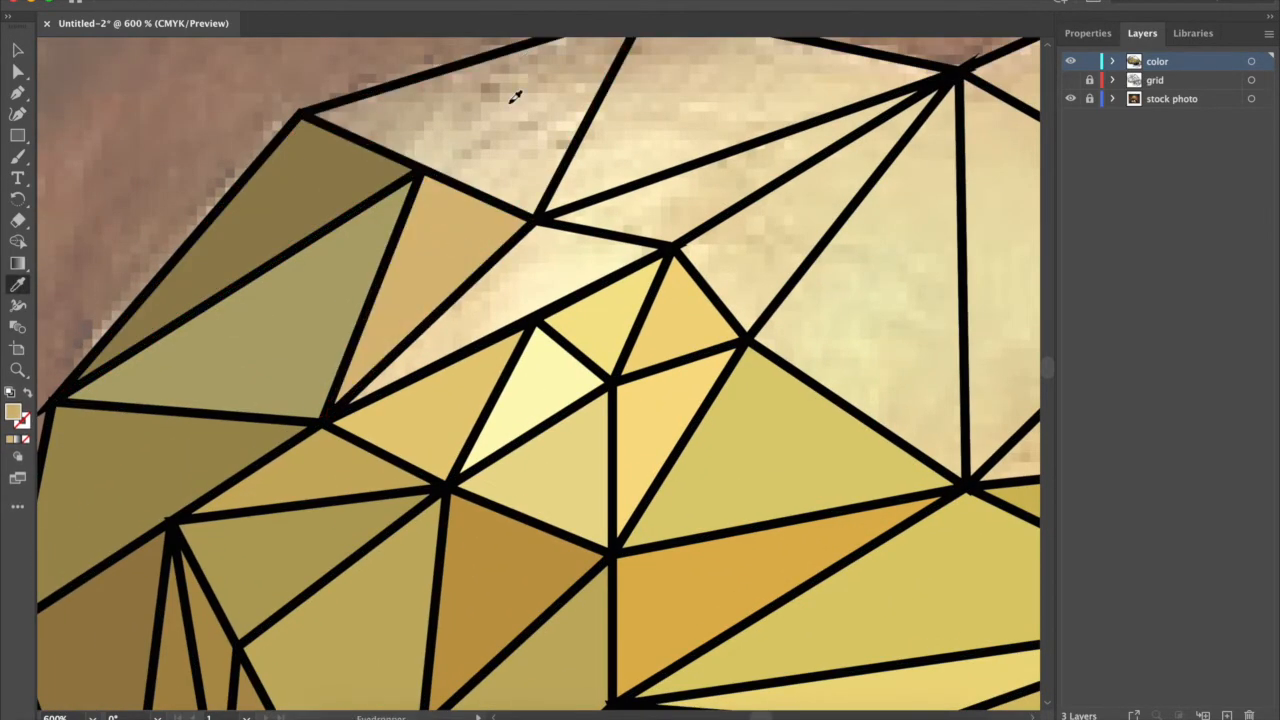
{"action": "left_click", "coordinate": [514, 104]}
{"action": "left_click", "coordinate": [529, 268], "text": "alt"}
{"action": "left_click", "coordinate": [530, 272]}
{"action": "left_click", "coordinate": [684, 209], "text": "alt"}
{"action": "left_click", "coordinate": [684, 210]}
{"action": "left_click", "coordinate": [691, 66], "text": "alt"}
{"action": "left_click", "coordinate": [690, 70]}
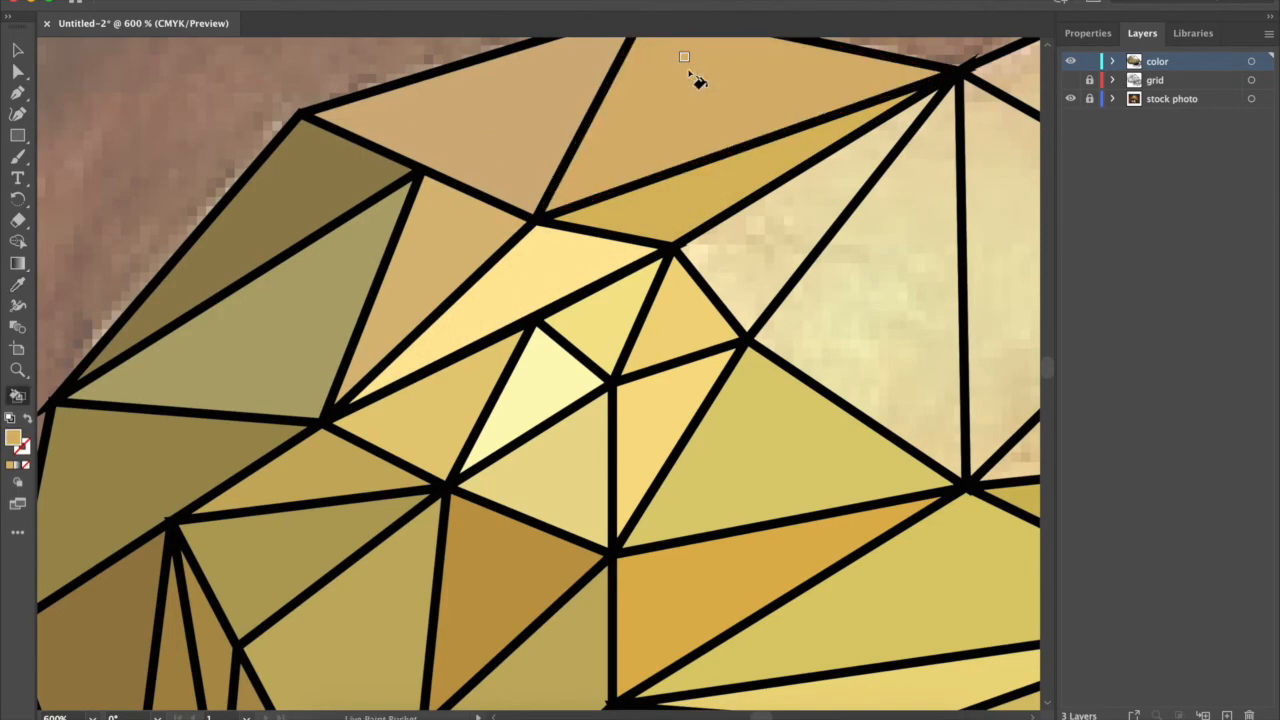
- Fill the olive, yellow and gold triangles meeting at the upper peak and the uncolored triangles to their right with sampled colors
{"action": "scroll", "coordinate": [689, 80], "scroll_direction": "right", "scroll_amount": 4}
{"action": "scroll", "coordinate": [689, 80], "scroll_direction": "up", "scroll_amount": 1}
{"action": "left_click", "coordinate": [644, 296], "text": "alt"}
{"action": "left_click", "coordinate": [645, 294]}
{"action": "left_click", "coordinate": [748, 320]}
{"action": "scroll", "coordinate": [937, 260], "scroll_direction": "right", "scroll_amount": 4}
{"action": "scroll", "coordinate": [937, 260], "scroll_direction": "up", "scroll_amount": 2}
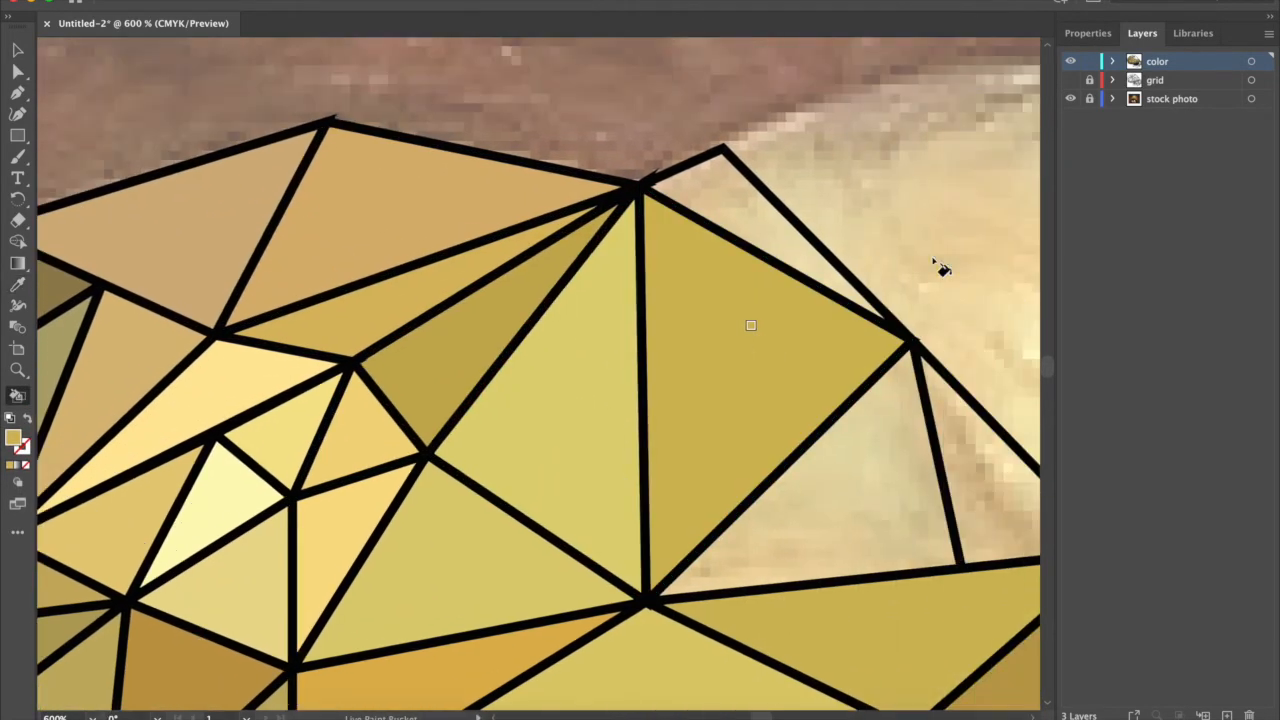
{"action": "left_click", "coordinate": [749, 220]}
{"action": "scroll", "coordinate": [865, 472], "scroll_direction": "right", "scroll_amount": 3}
{"action": "left_click", "coordinate": [846, 486]}
- Sample and fill the tan triangle under the eye's right corner and the dark brown triangles below it
{"action": "scroll", "coordinate": [846, 490], "scroll_direction": "down", "scroll_amount": 8}
{"action": "scroll", "coordinate": [846, 500], "scroll_direction": "right", "scroll_amount": 4}
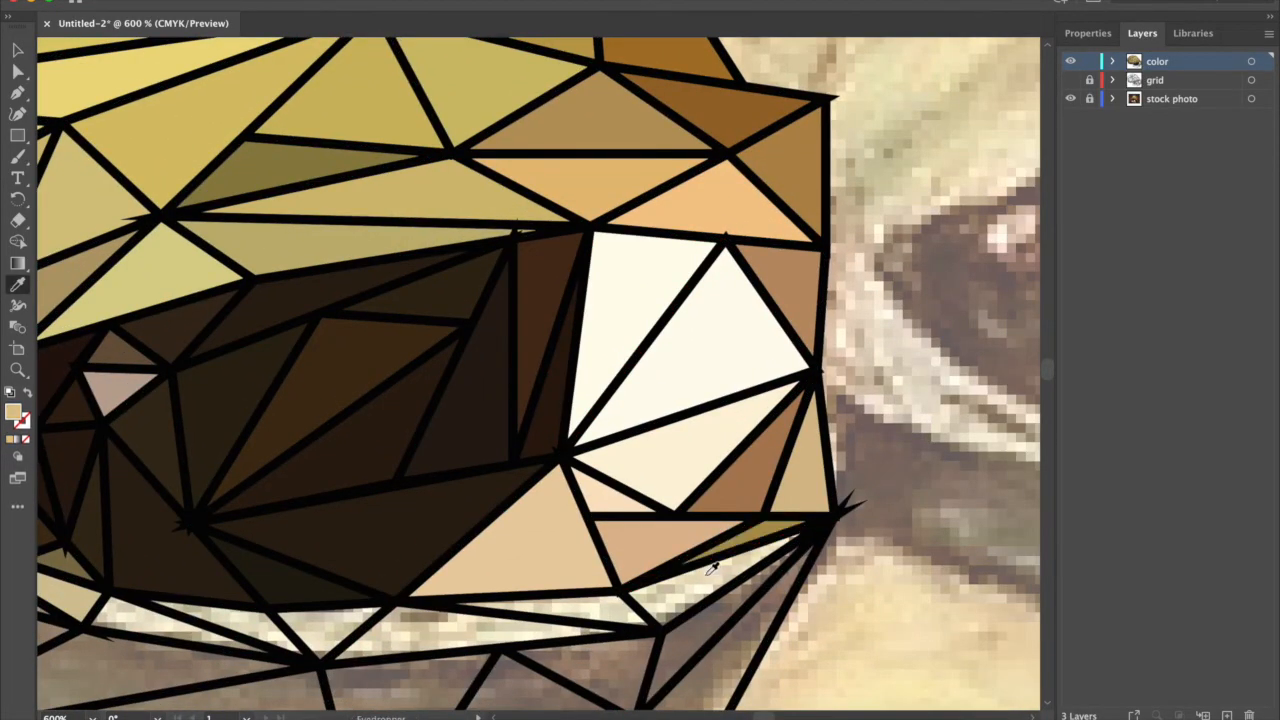
{"action": "left_click", "coordinate": [713, 568]}
{"action": "key", "text": "k"}
{"action": "left_click", "coordinate": [725, 653]}
{"action": "scroll", "coordinate": [700, 620], "scroll_direction": "down", "scroll_amount": 2}
{"action": "left_click", "coordinate": [622, 582]}
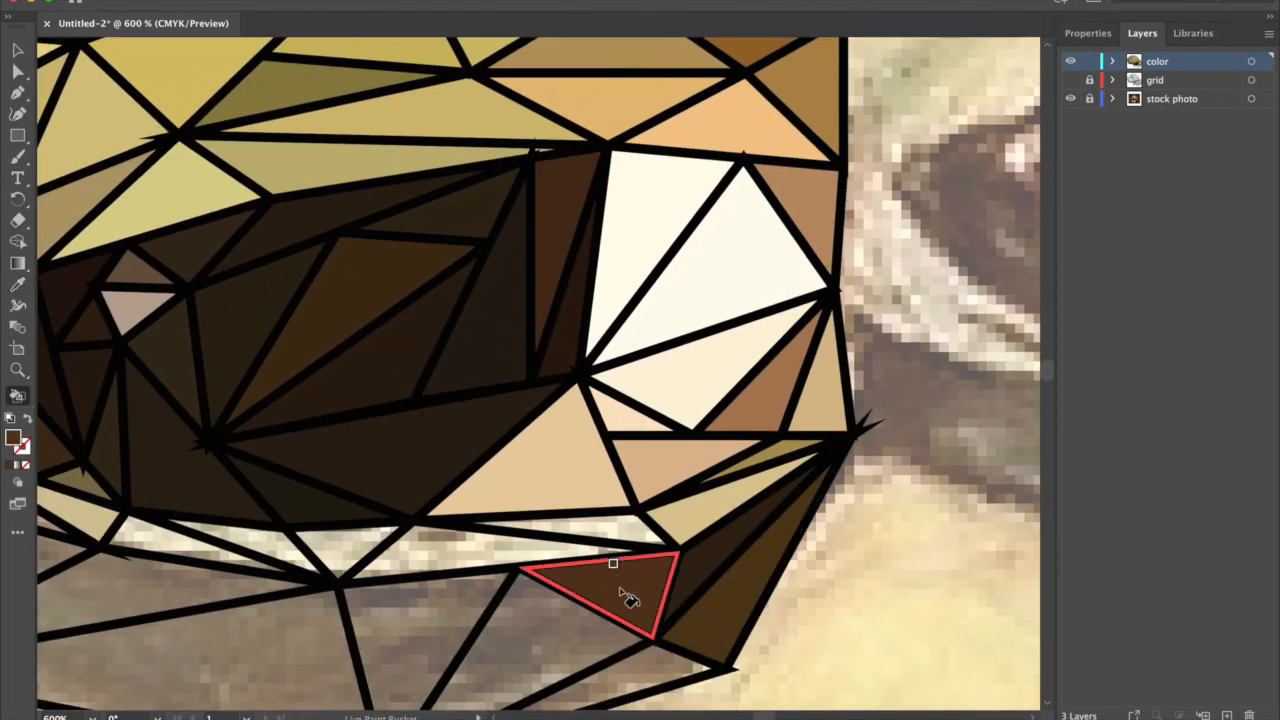
- Fill the dark olive triangle beneath the eye and the narrow brown triangle along the lower edge with sampled colors
{"action": "left_click", "coordinate": [561, 641]}
{"action": "scroll", "coordinate": [566, 643], "scroll_direction": "down", "scroll_amount": 2}
{"action": "key", "text": "i"}
{"action": "key", "text": "k"}
{"action": "left_click", "coordinate": [665, 607]}
- Fill the cream and khaki triangles of the lower eye rim and the two large dark brown shapes below them
{"action": "key", "text": "i"}
{"action": "left_click", "coordinate": [474, 498]}
{"action": "key", "text": "k"}
{"action": "left_click", "coordinate": [476, 497]}
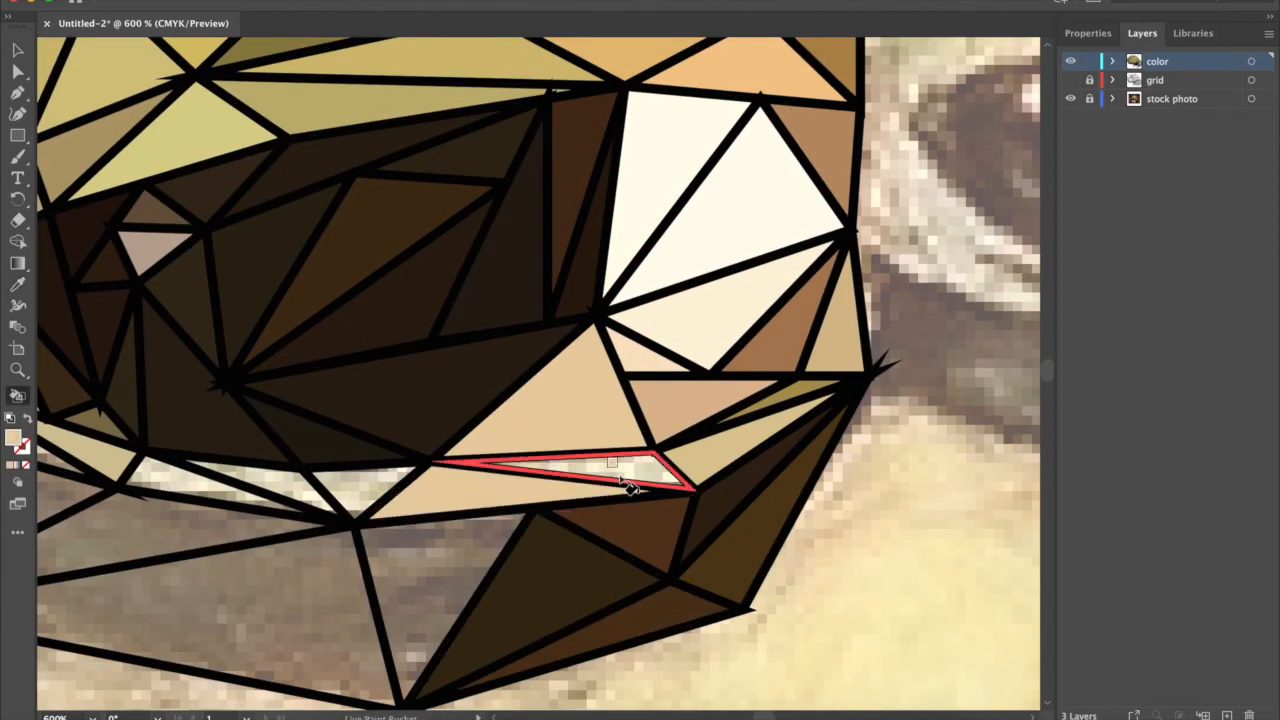
{"action": "left_click", "coordinate": [414, 586]}
{"action": "left_click", "coordinate": [294, 606]}
- Sample and fill the khaki and pale yellow triangles of the lower rim and the last triangles at its left end
{"action": "key", "text": "i"}
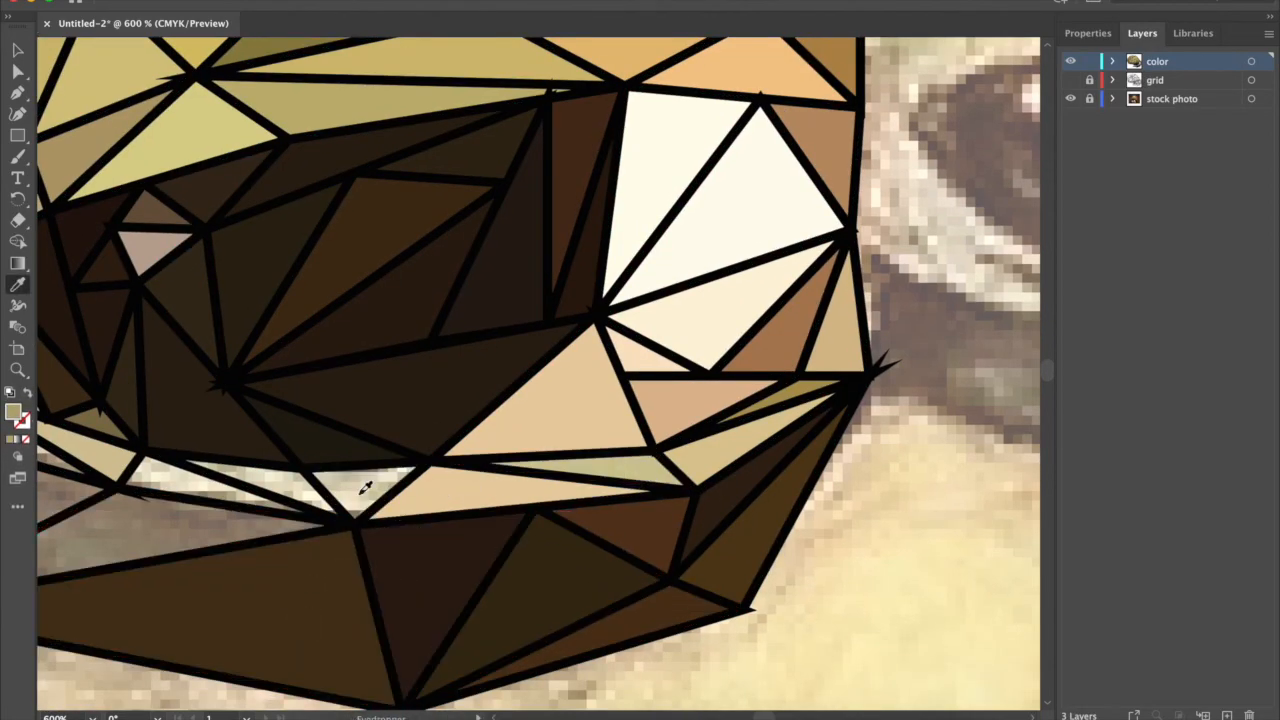
{"action": "key", "text": "k"}
{"action": "left_click", "coordinate": [294, 484]}
{"action": "left_click", "coordinate": [181, 479]}
{"action": "key", "text": "i"}
{"action": "left_click", "coordinate": [140, 529]}
{"action": "key", "text": "k"}
{"action": "left_click", "coordinate": [134, 528]}
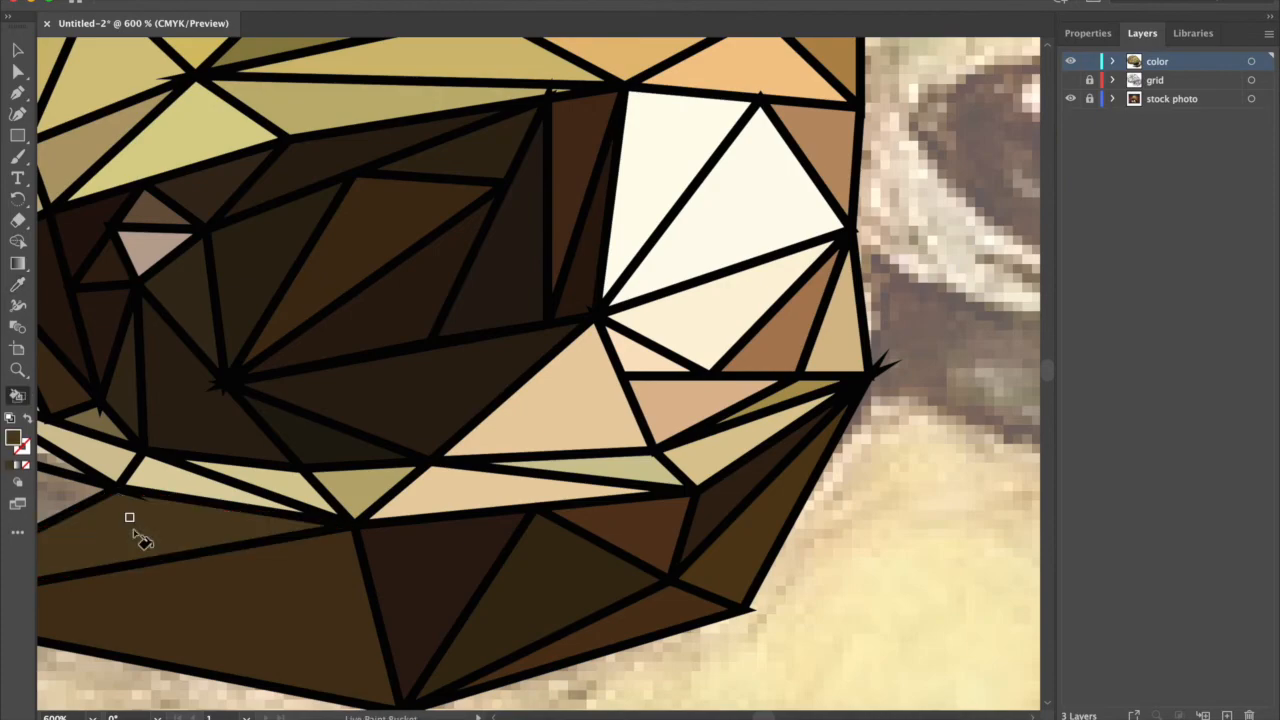
{"action": "scroll", "coordinate": [134, 528], "scroll_direction": "left", "scroll_amount": 4}
{"action": "left_click", "coordinate": [185, 524]}
{"action": "key", "text": "i"}
- Hide the stock photo layer to show the whole colored triangle artwork on its own
{"action": "key", "text": "super+minus"}
{"action": "key", "text": "super+minus"}
{"action": "key", "text": "super+minus"}
{"action": "key", "text": "super+minus"}
{"action": "key", "text": "minus"}
{"action": "left_click", "coordinate": [1071, 99]}
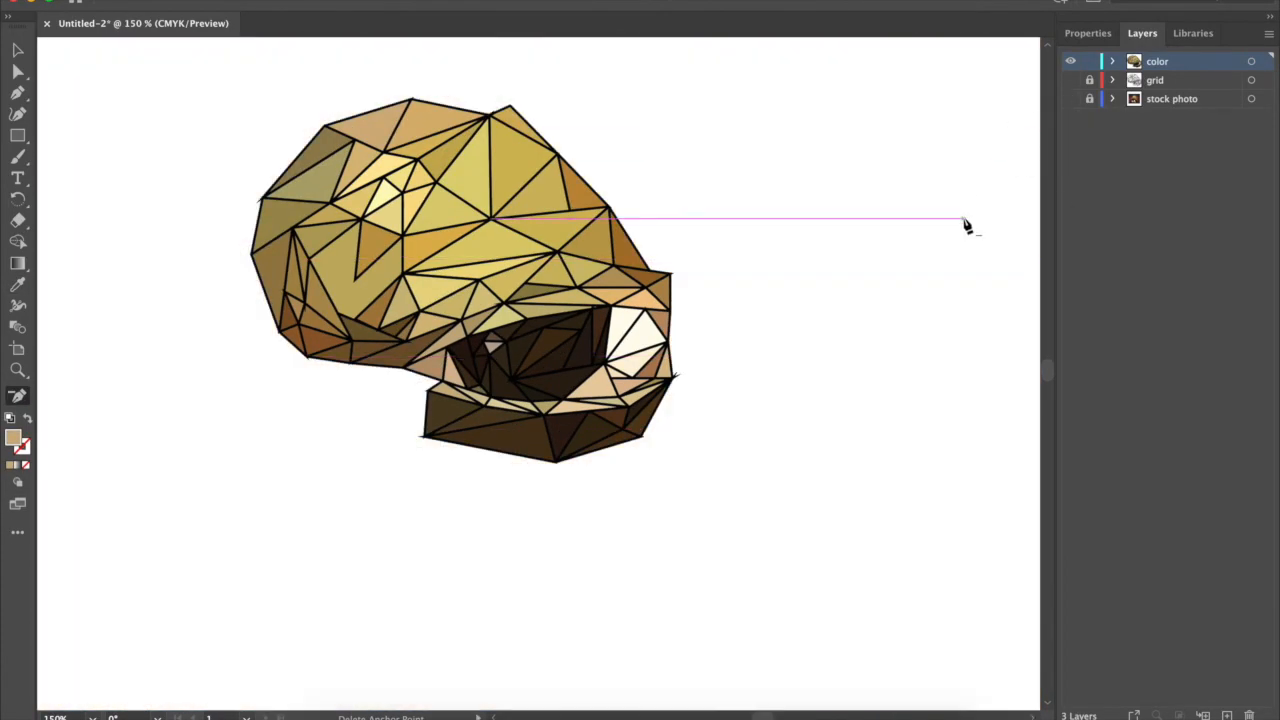